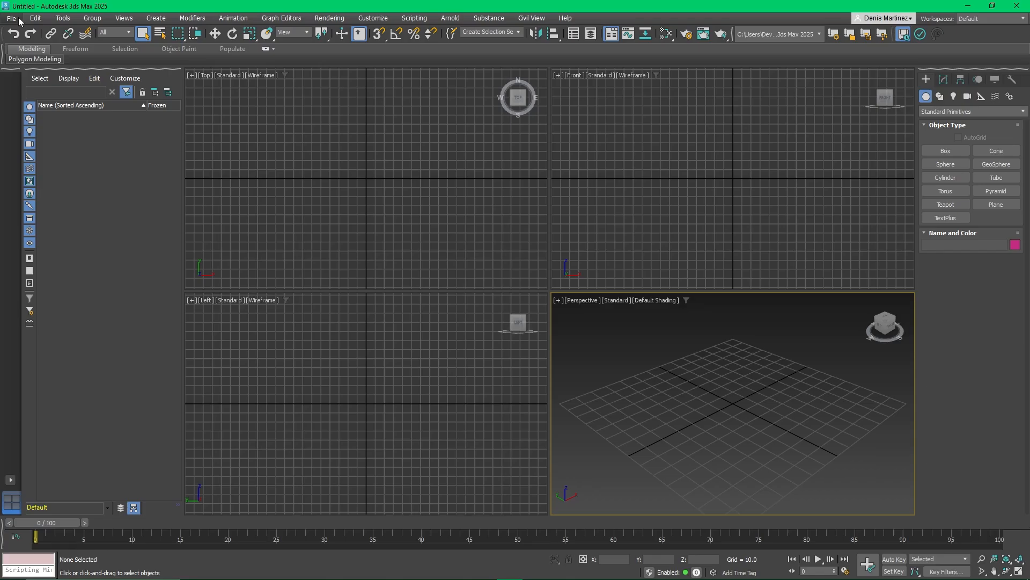
# - Start a new empty scene with New All
pyautogui.click(19, 21)
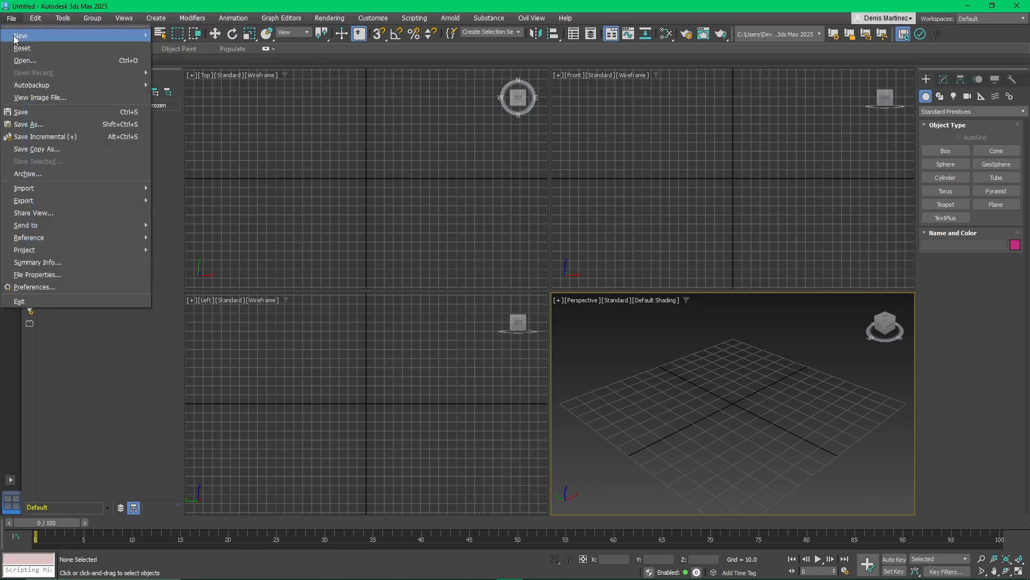
pyautogui.moveTo(24, 36)
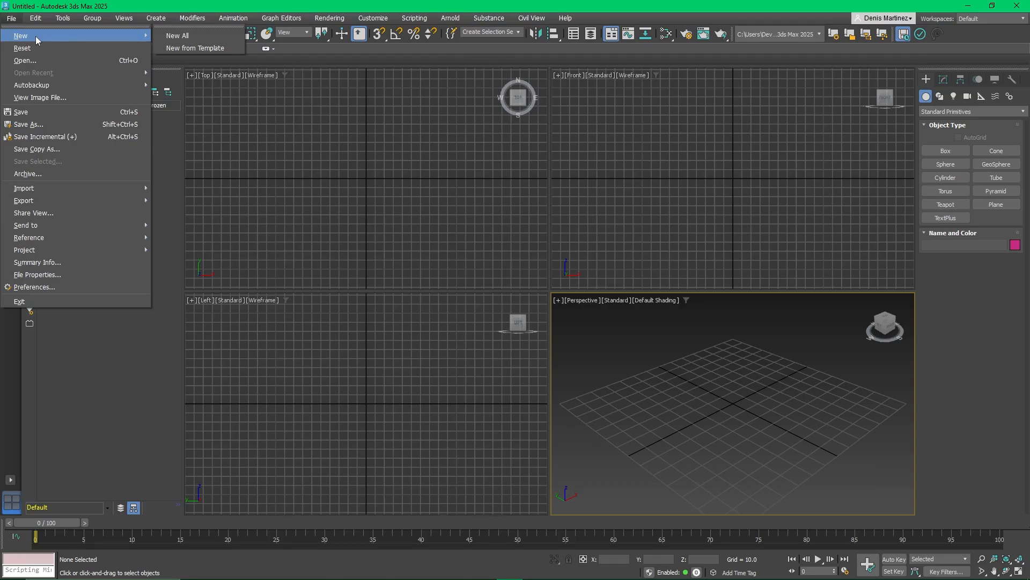
pyautogui.click(156, 40)
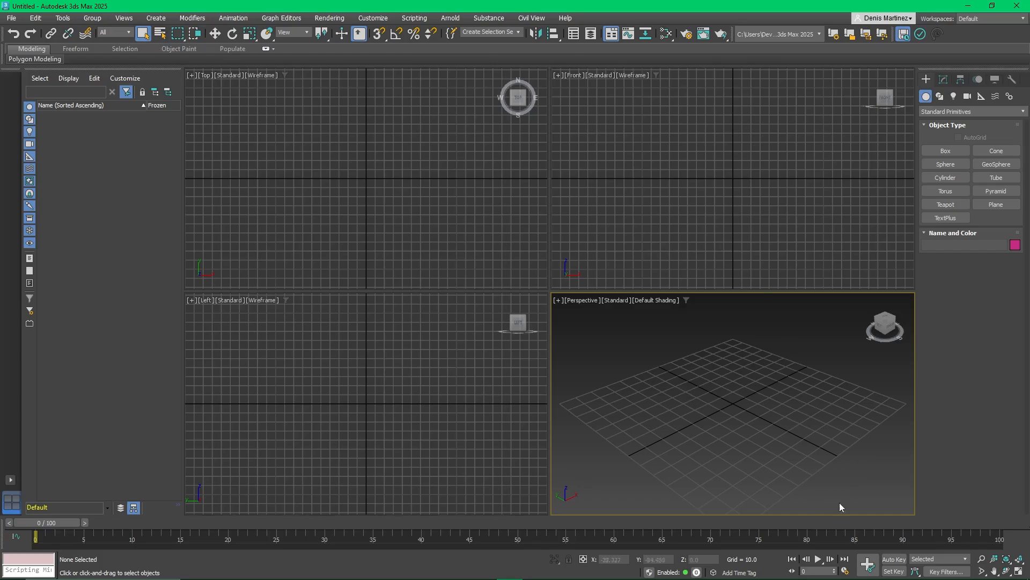
# - Make the Perspective viewport active and maximize it
pyautogui.click(340, 121)
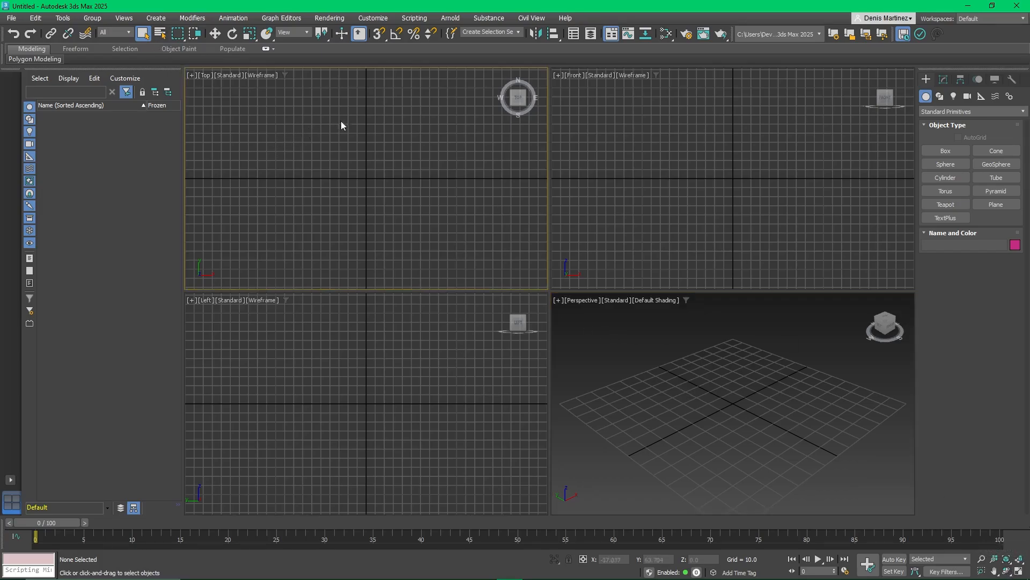
pyautogui.click(664, 177)
pyautogui.click(658, 429)
pyautogui.click(500, 349)
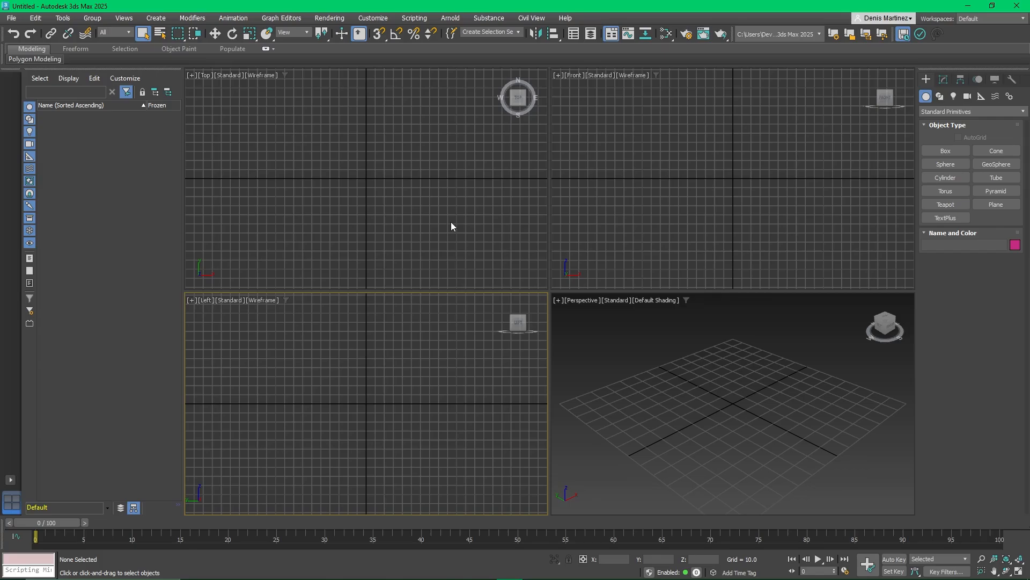
pyautogui.click(384, 167)
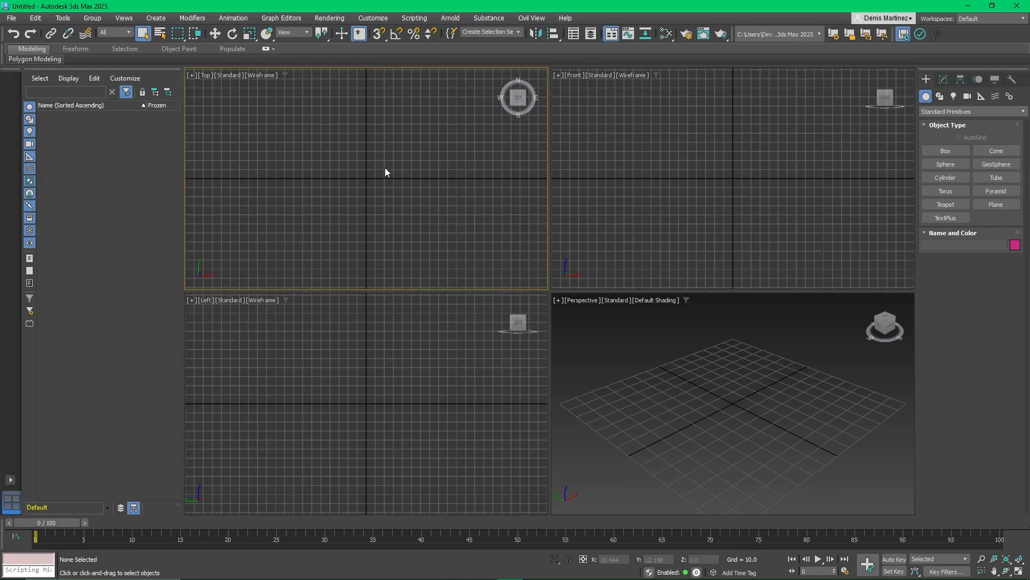
pyautogui.click(739, 163)
pyautogui.click(509, 374)
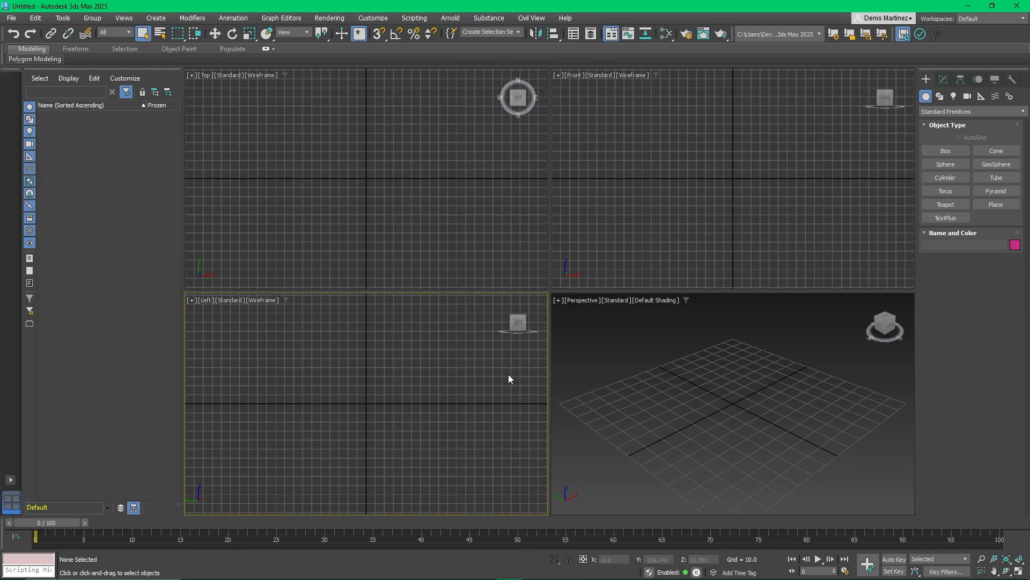
pyautogui.click(760, 363)
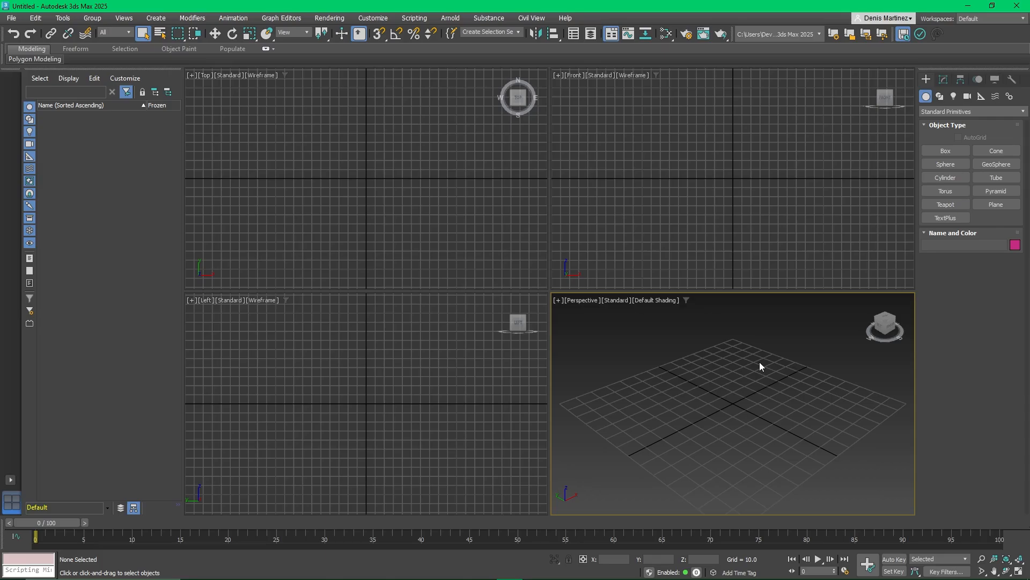
pyautogui.hotkey('alt', 'w')
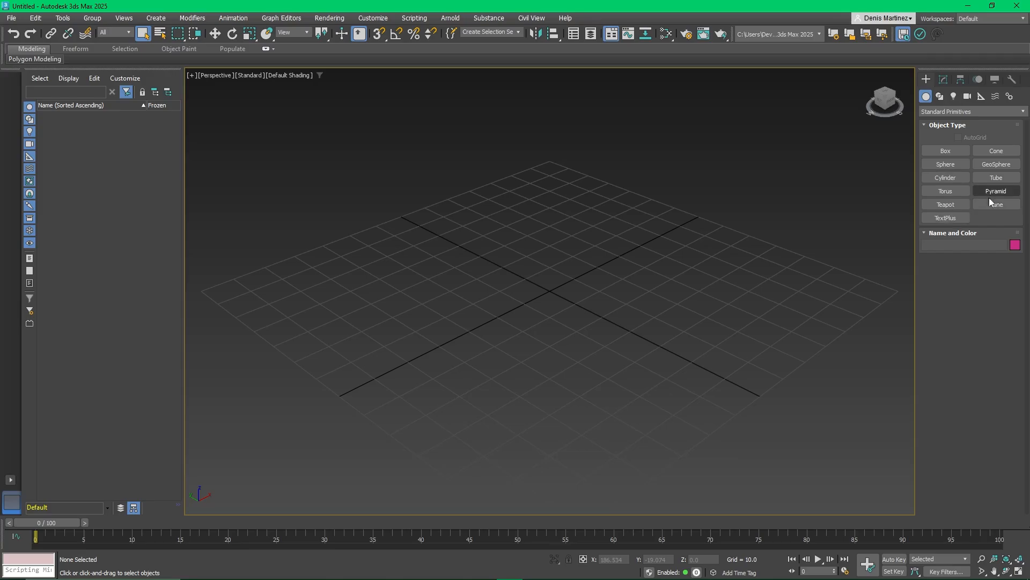
# - Create a sphere with a radius of about 21 near the centre of the grid
pyautogui.click(949, 164)
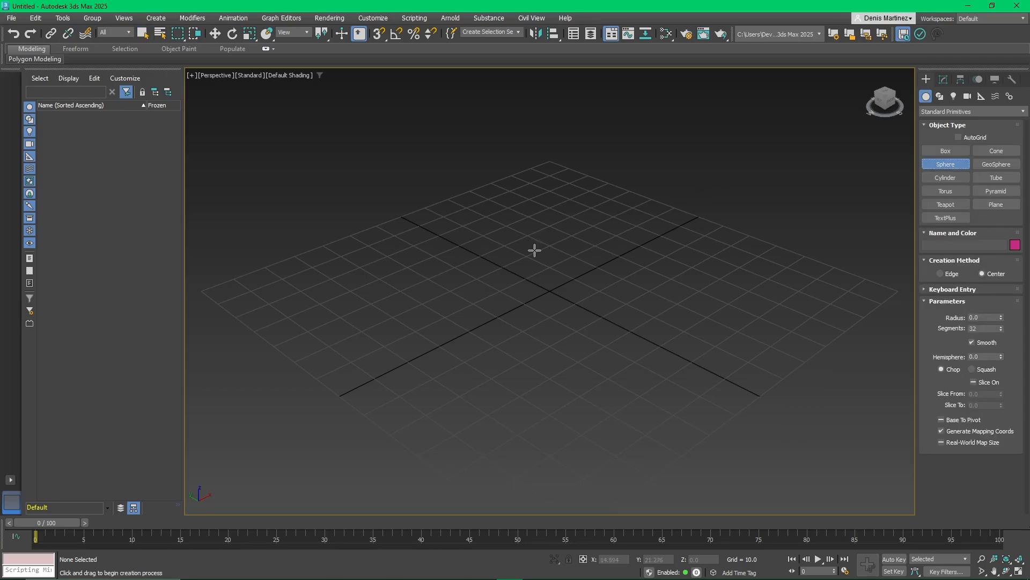
pyautogui.click(509, 267)
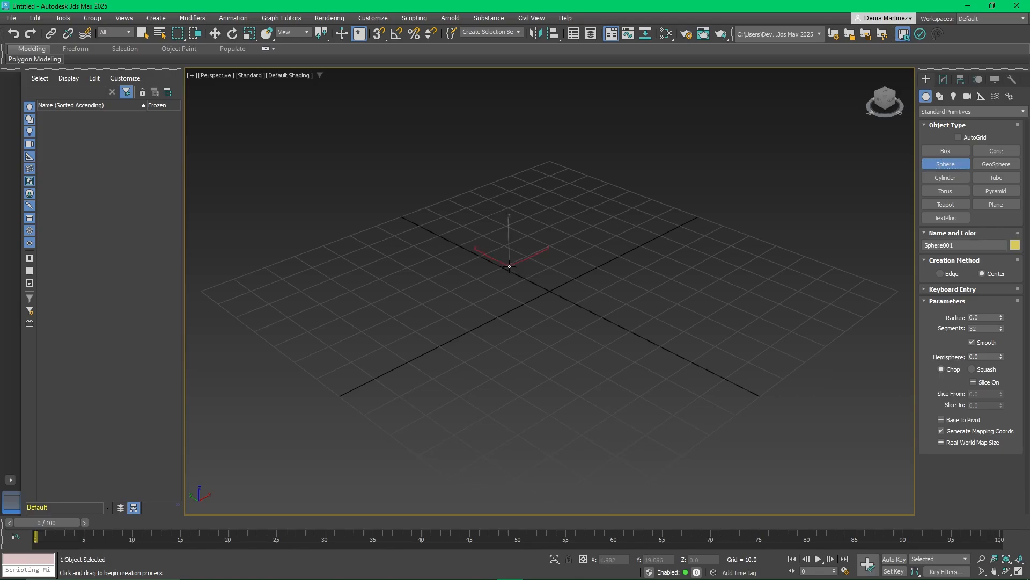
pyautogui.moveTo(509, 266); pyautogui.dragTo(524, 301)
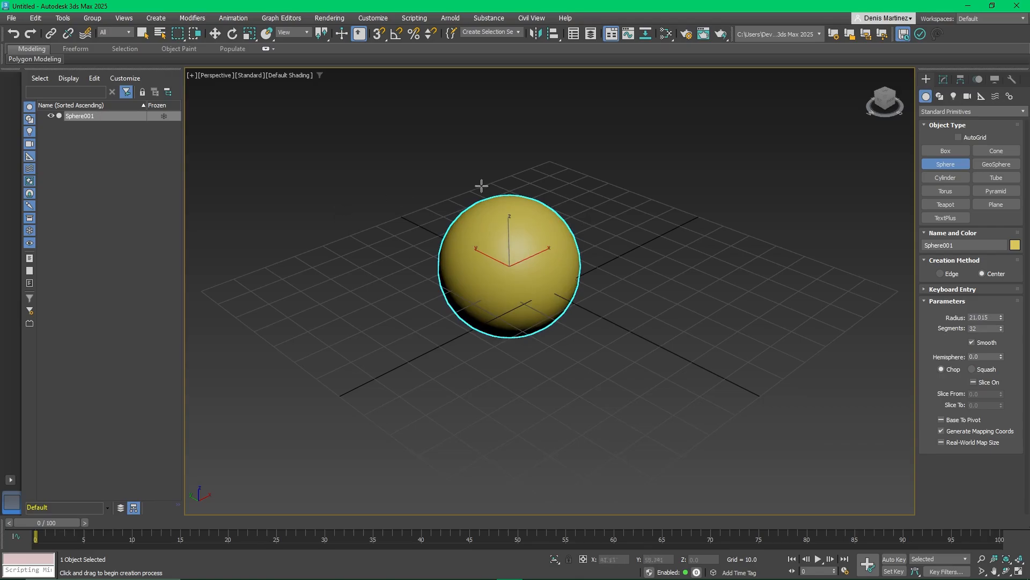
# - Raise the sphere above the grid to a Z position of about 35
pyautogui.scroll(-3, 628, 304)
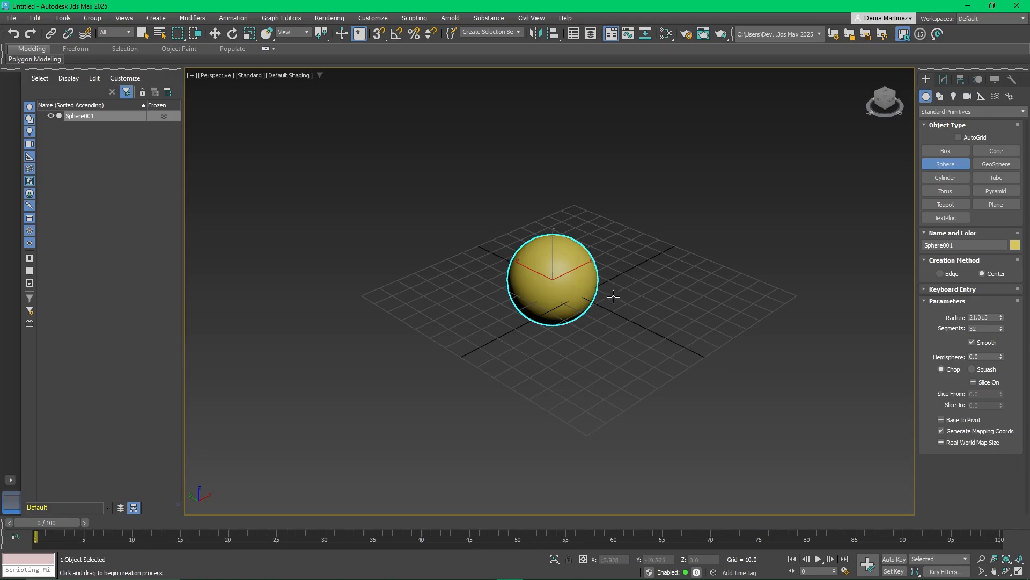
pyautogui.keyDown('alt'); pyautogui.moveTo(616, 299); pyautogui.dragTo(663, 273, button='middle'); pyautogui.keyUp('alt')
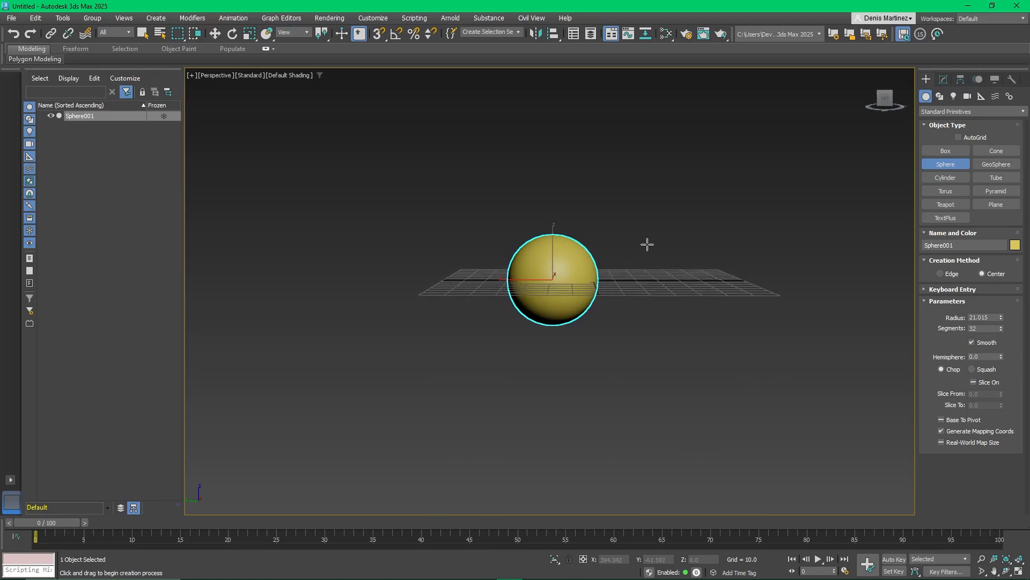
pyautogui.press('w')
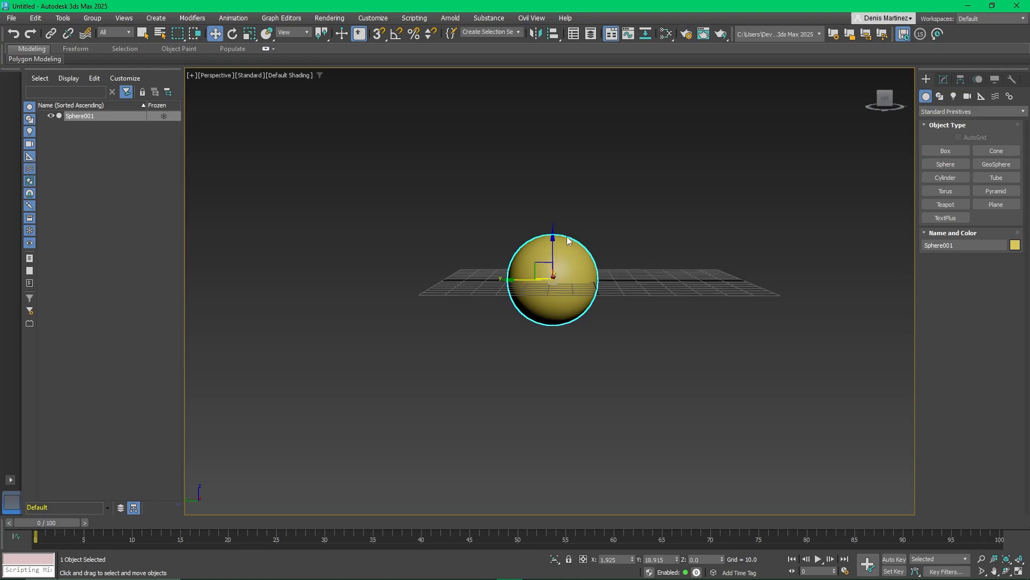
pyautogui.moveTo(553, 239); pyautogui.dragTo(557, 165)
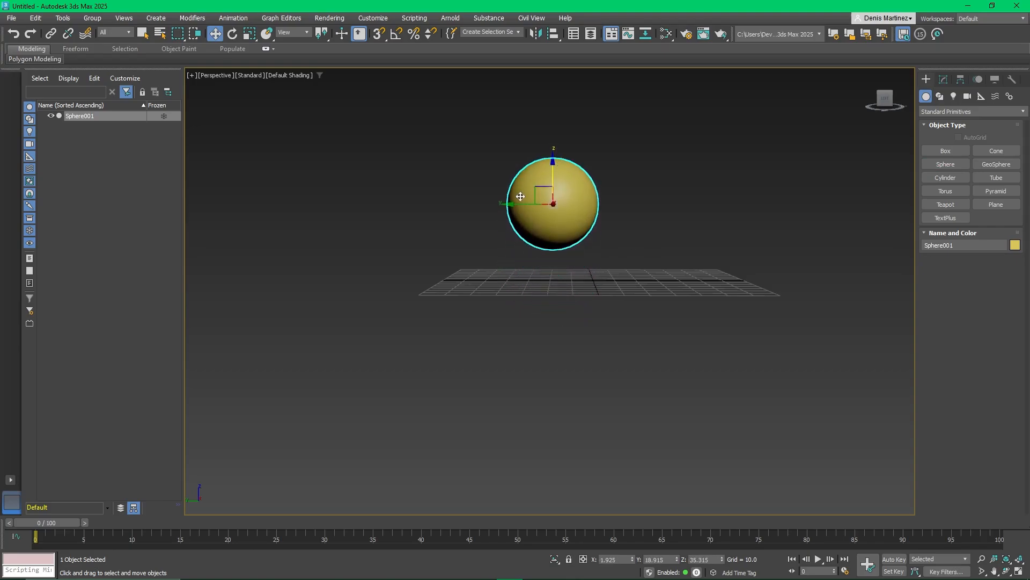
# - Scale the sphere up uniformly by about a third
pyautogui.keyDown('alt'); pyautogui.moveTo(667, 237); pyautogui.dragTo(594, 231, button='middle'); pyautogui.keyUp('alt')
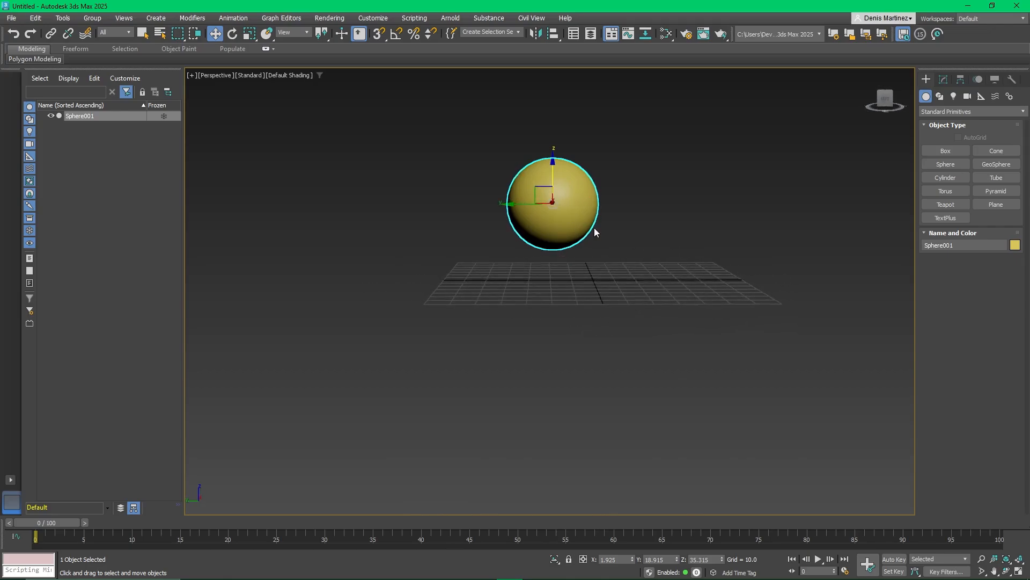
pyautogui.press('r')
pyautogui.moveTo(544, 200); pyautogui.dragTo(575, 162)
# - Turn on angle snap and try a small rotation of the sphere
pyautogui.press('e')
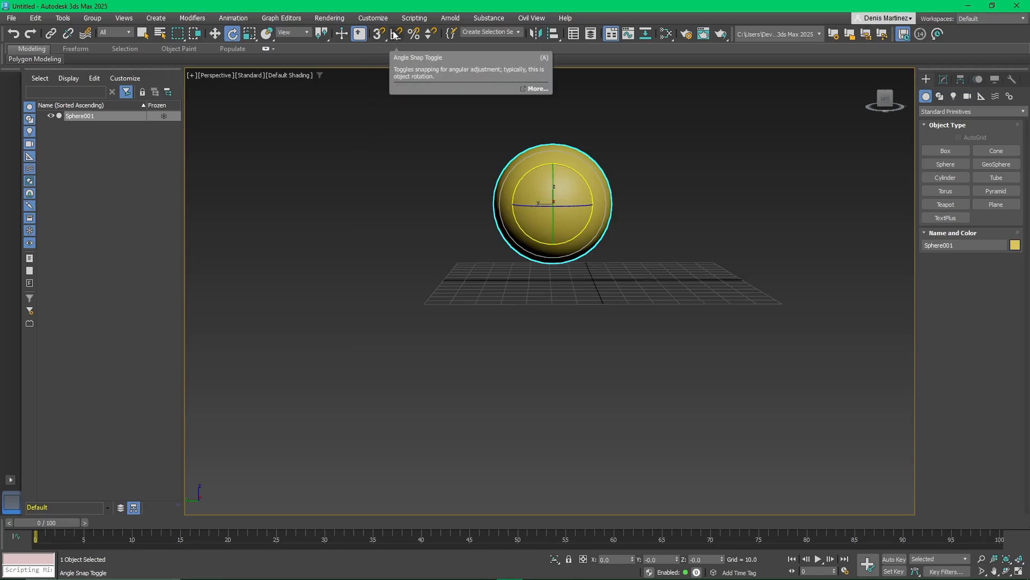
pyautogui.click(396, 37)
pyautogui.moveTo(581, 174)
pyautogui.mouseDown()
pyautogui.moveTo(592, 200)
pyautogui.moveTo(583, 170)
pyautogui.mouseUp()
# - Create a large ground plane about 443 long and 573 wide beneath the sphere
pyautogui.click(940, 166)
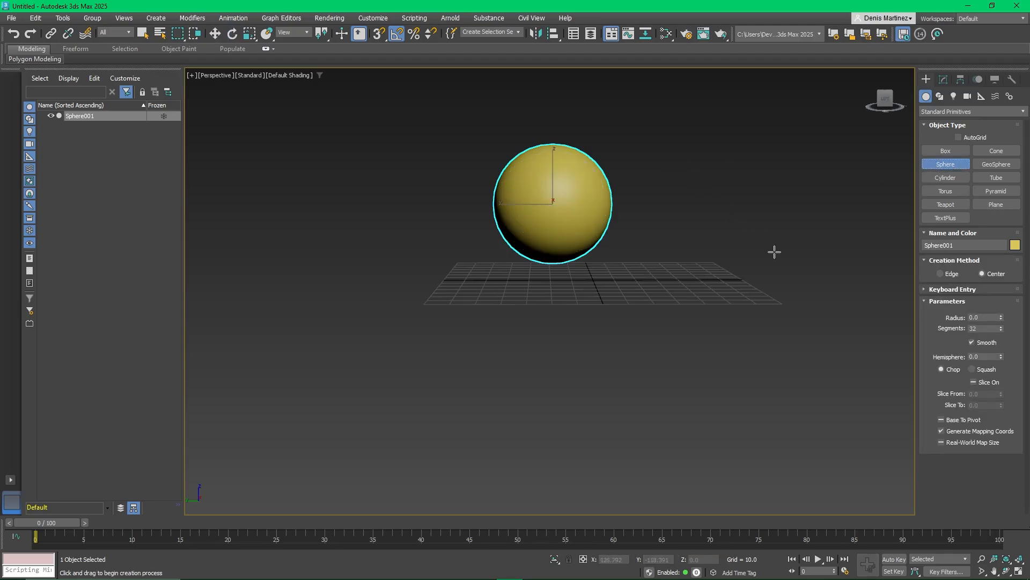
pyautogui.click(1008, 207)
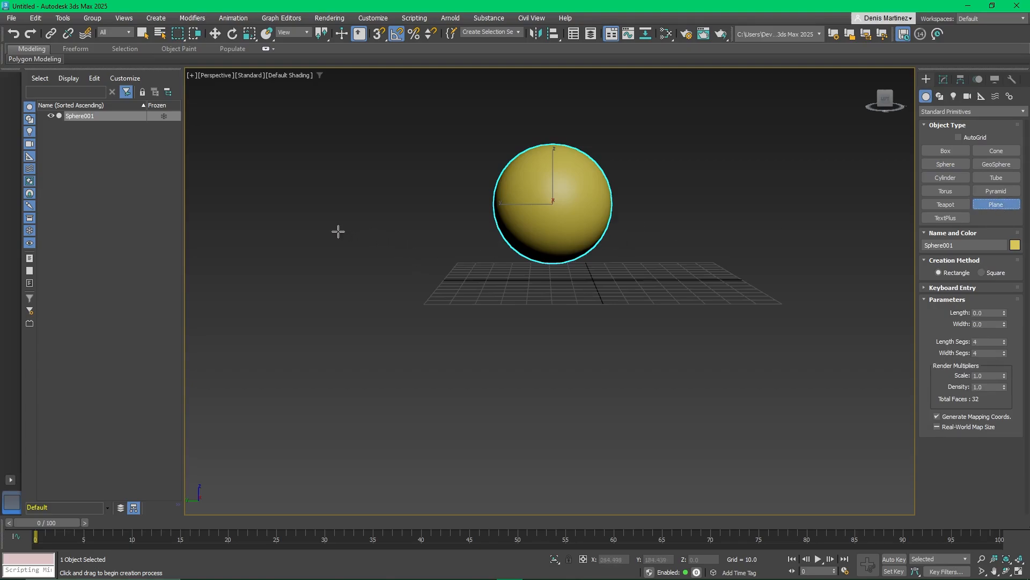
pyautogui.moveTo(289, 225); pyautogui.dragTo(990, 463)
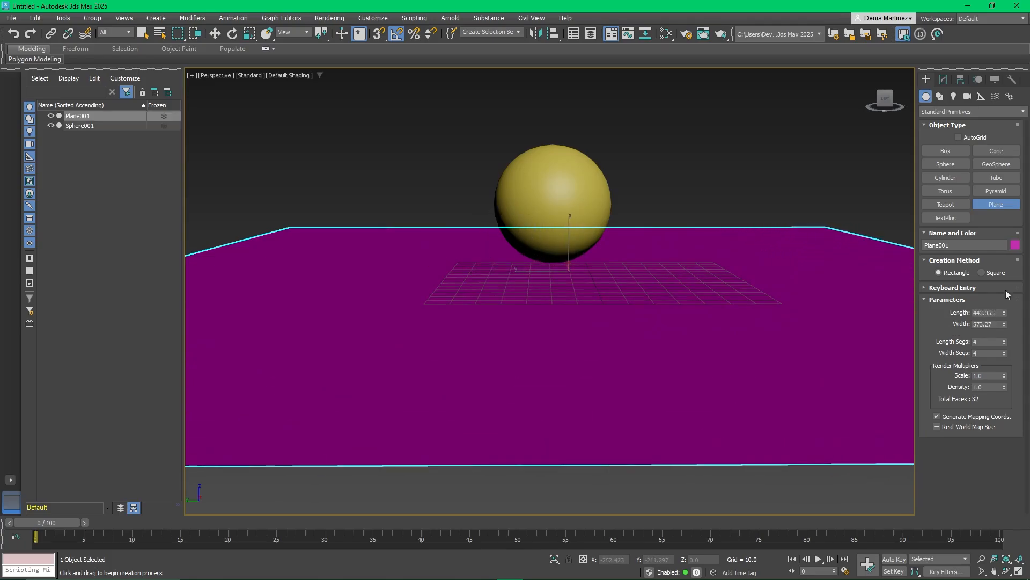
pyautogui.click(990, 207)
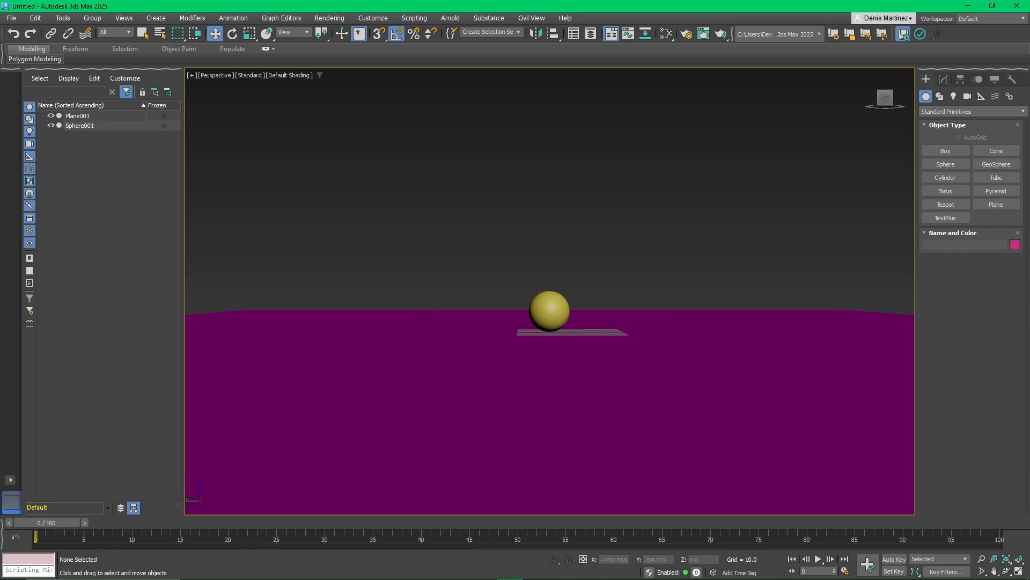
# - View the Bounce ball.gif reference image over the scene, moving its window aside when done
pyautogui.moveTo(665, 46); pyautogui.dragTo(709, 37)
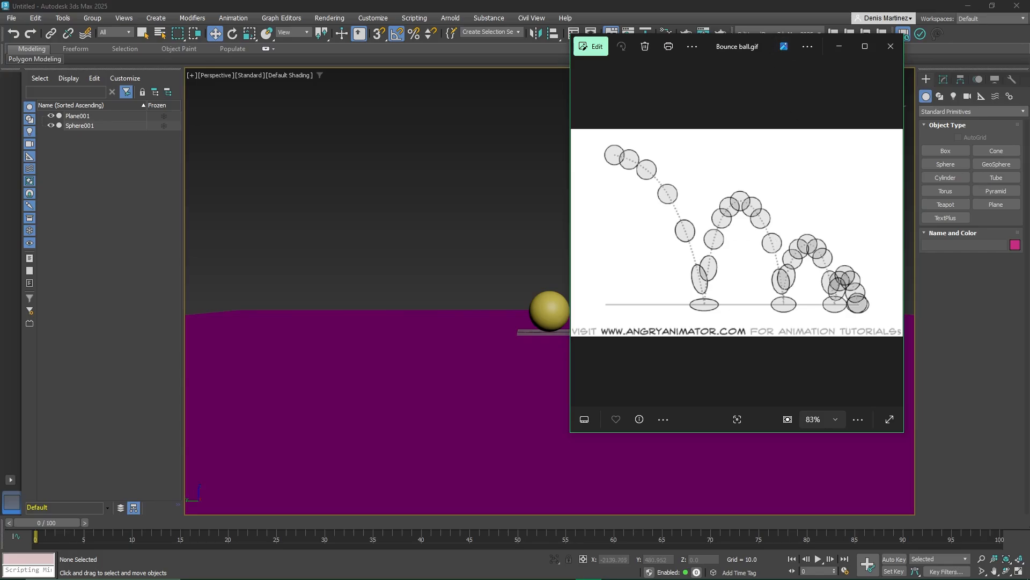
pyautogui.moveTo(775, 46); pyautogui.dragTo(1029, 70)
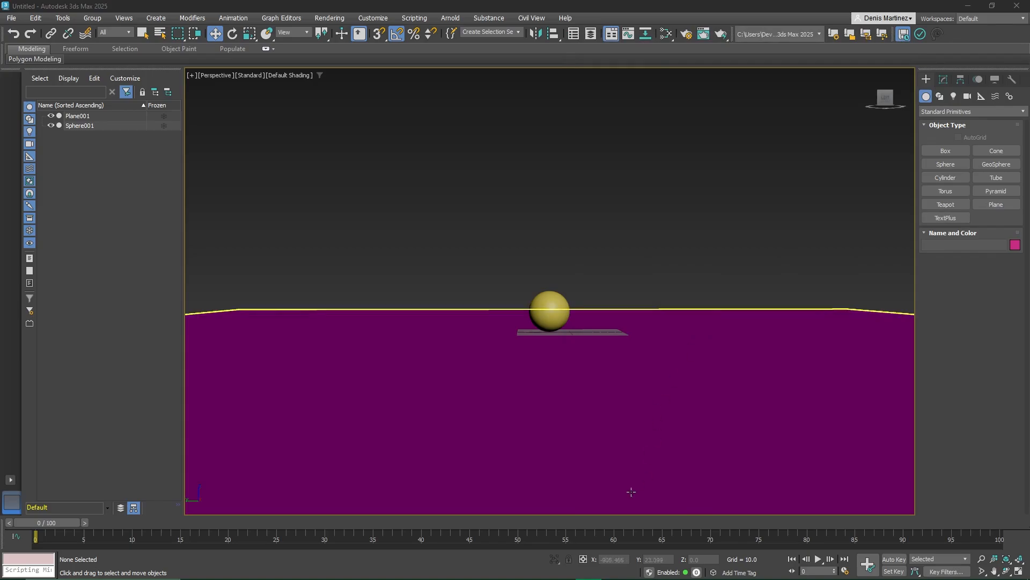
# - Move the sphere high above the far side of the plane, to about Y 277 and Z 256
pyautogui.click(548, 310)
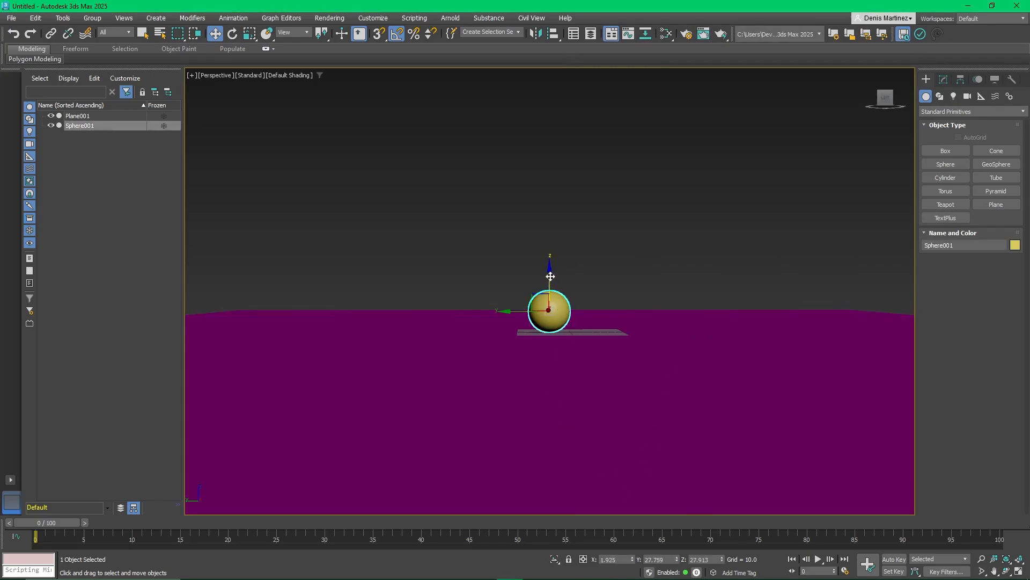
pyautogui.moveTo(550, 276); pyautogui.dragTo(579, 128)
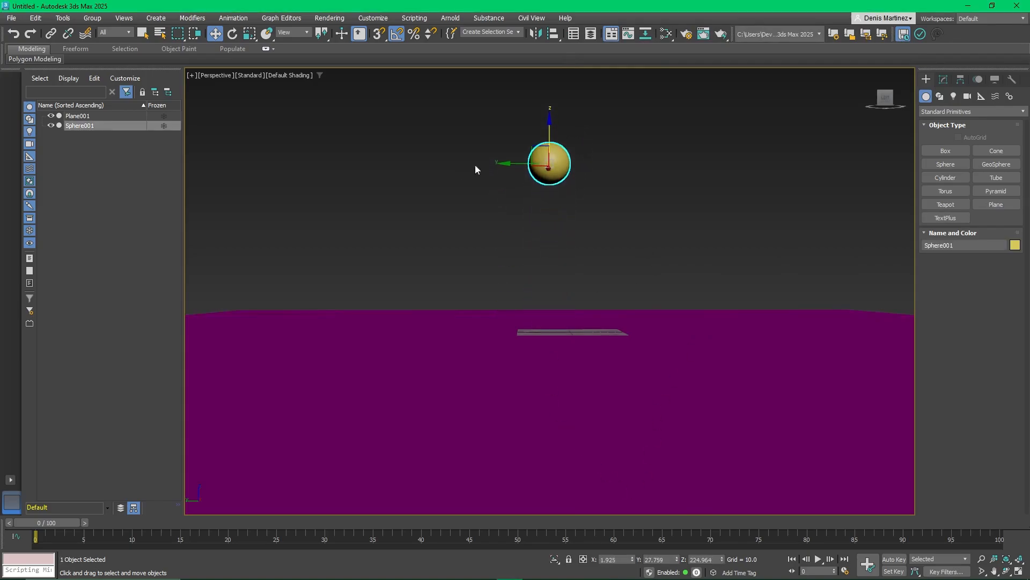
pyautogui.moveTo(512, 163); pyautogui.dragTo(361, 163)
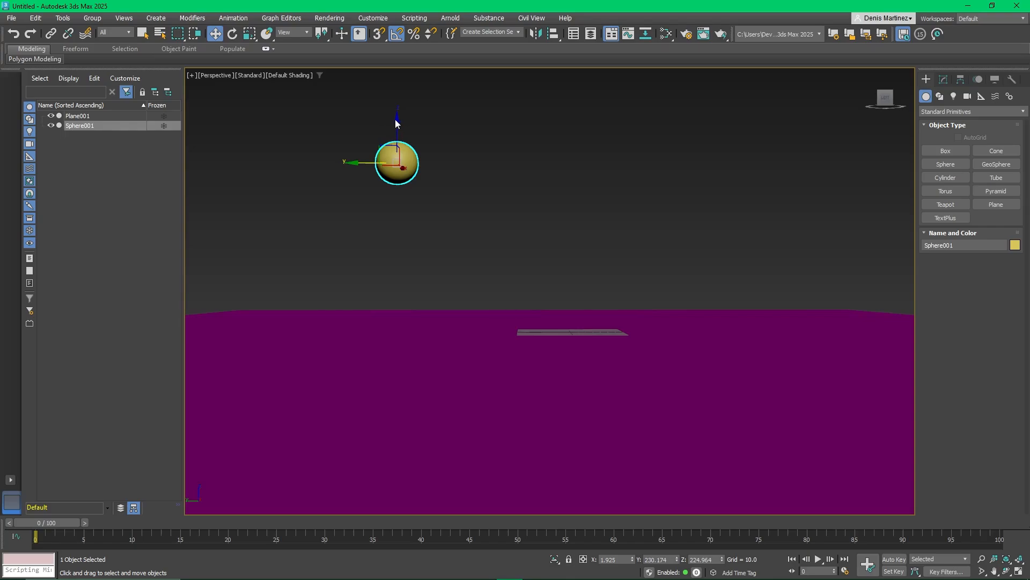
pyautogui.click(399, 125)
pyautogui.click(399, 140)
pyautogui.moveTo(398, 119); pyautogui.dragTo(397, 95)
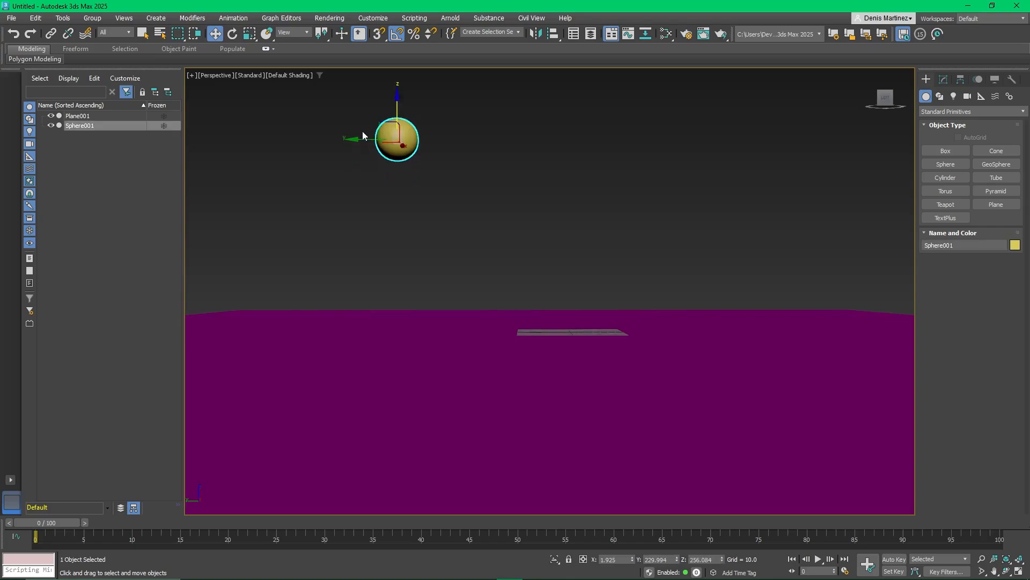
pyautogui.moveTo(363, 135); pyautogui.dragTo(327, 136)
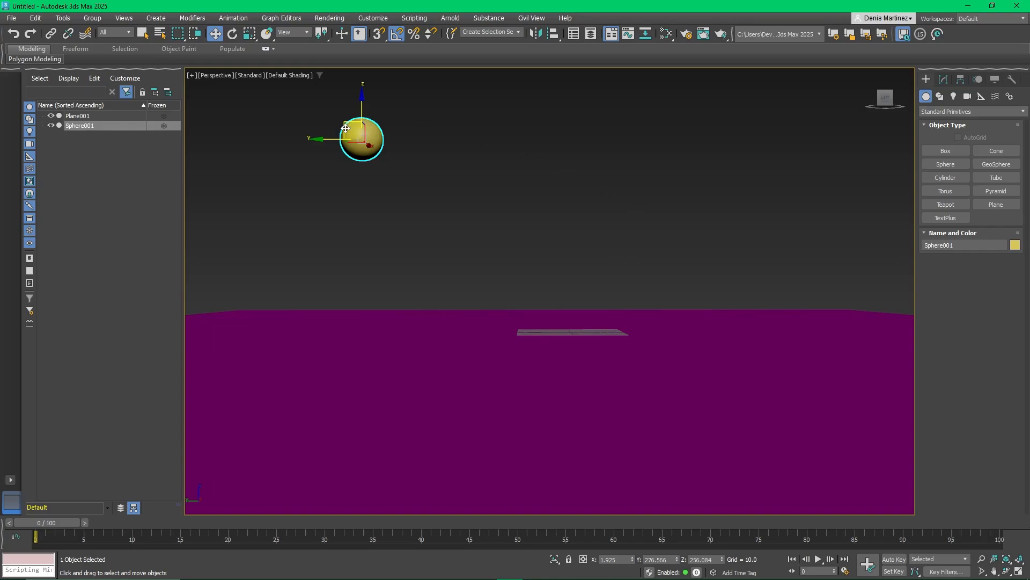
pyautogui.moveTo(369, 137); pyautogui.dragTo(840, 171)
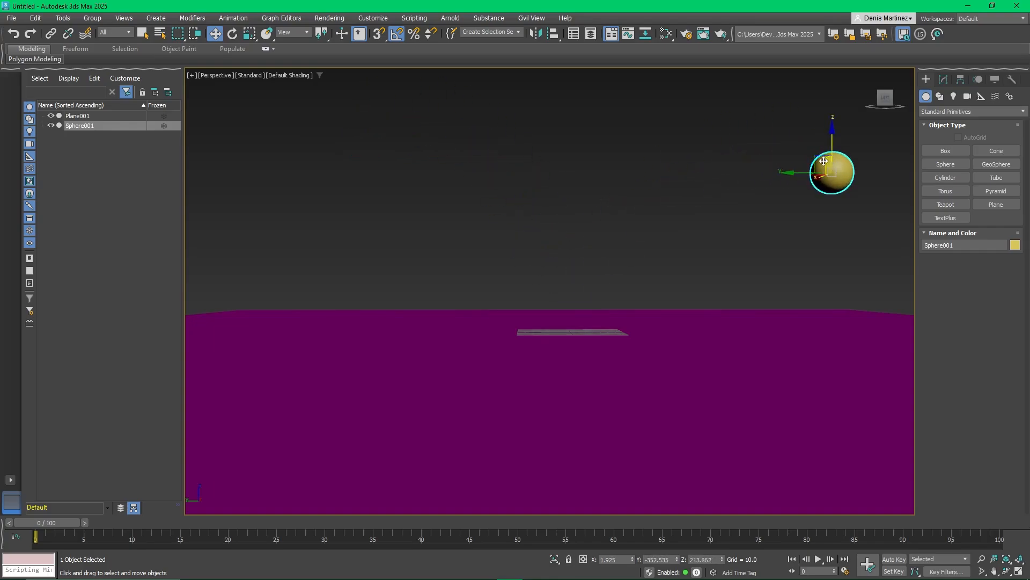
pyautogui.hotkey('ctrl', 'z')
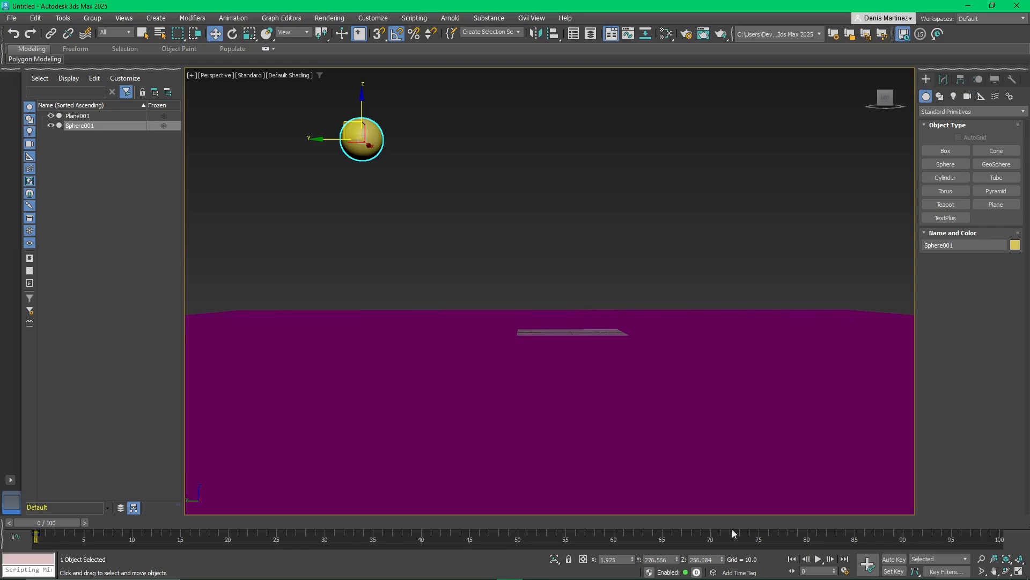
# - Turn on Auto Key and, at frame 10, move the sphere horizontally along Y to about 32
pyautogui.moveTo(66, 522)
pyautogui.mouseDown()
pyautogui.moveTo(921, 498)
pyautogui.moveTo(79, 487)
pyautogui.moveTo(259, 493)
pyautogui.moveTo(70, 504)
pyautogui.moveTo(240, 505)
pyautogui.moveTo(172, 514)
pyautogui.moveTo(54, 514)
pyautogui.mouseUp()
pyautogui.click(894, 559)
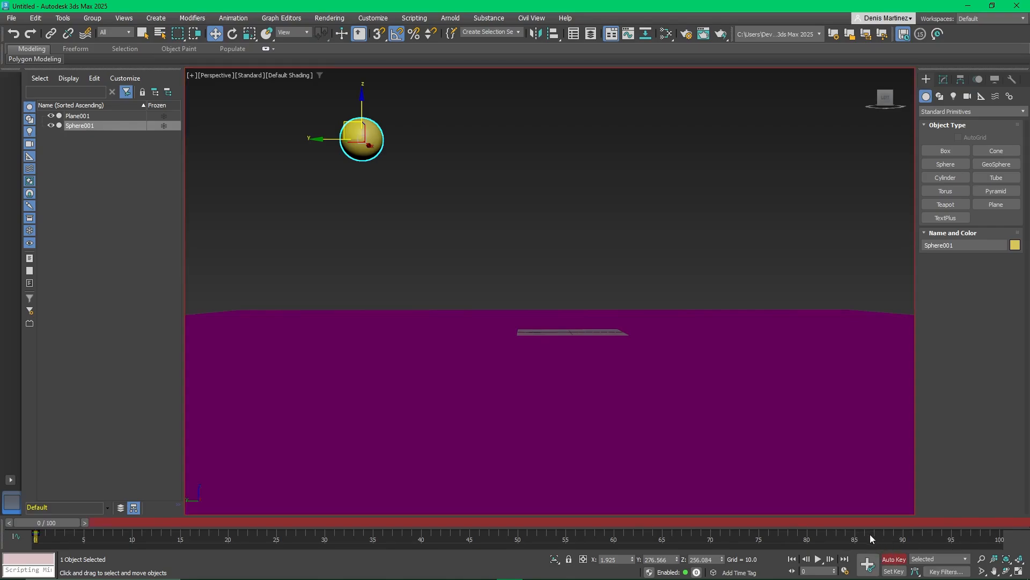
pyautogui.moveTo(47, 524); pyautogui.dragTo(139, 524)
pyautogui.press('w')
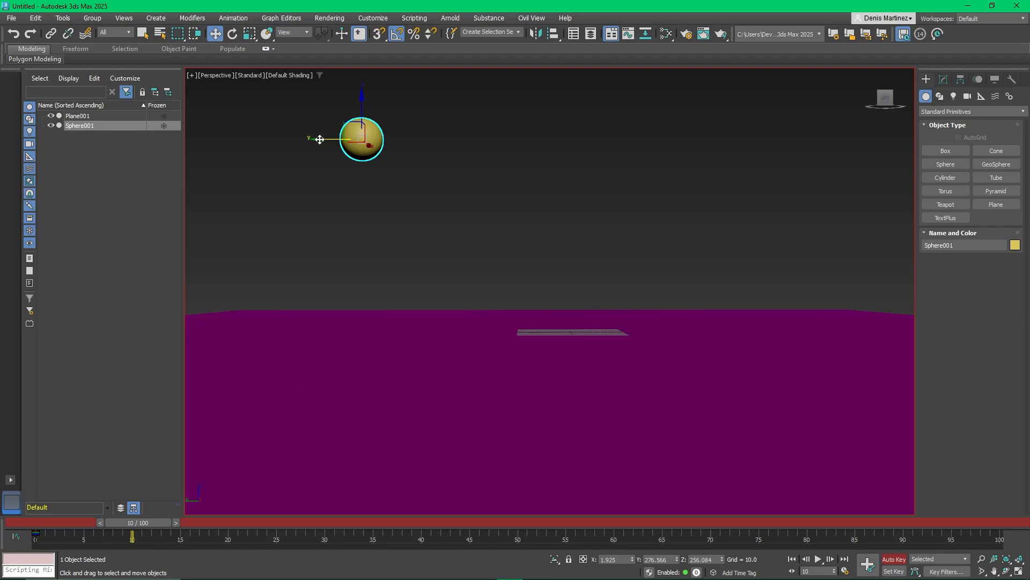
pyautogui.moveTo(319, 139); pyautogui.dragTo(506, 158)
# - Select the sphere's keyframe at frame 10 and return the timeline to frame 0
pyautogui.moveTo(153, 523)
pyautogui.mouseDown()
pyautogui.moveTo(135, 519)
pyautogui.moveTo(154, 521)
pyautogui.mouseUp()
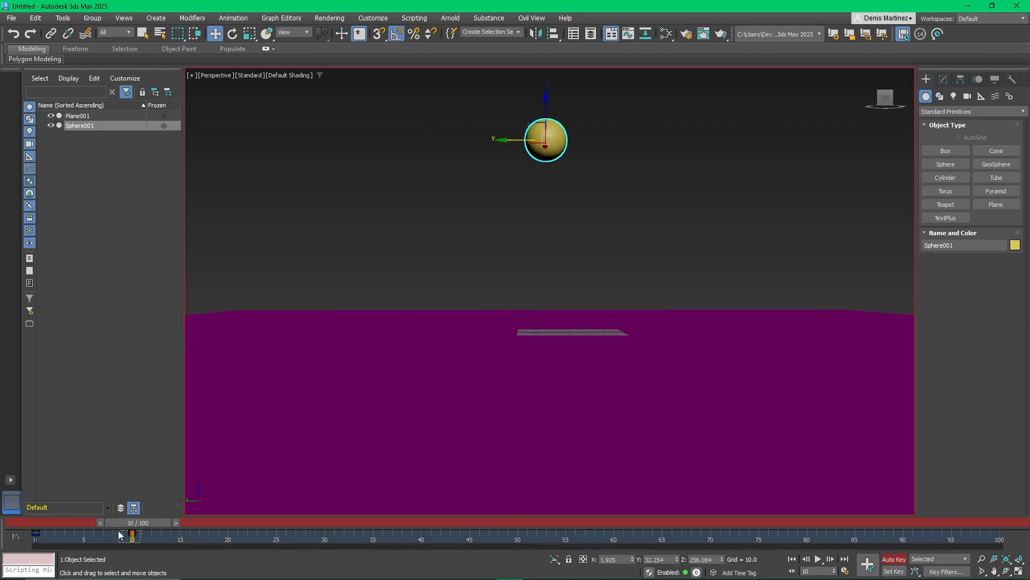
pyautogui.click(132, 535)
pyautogui.moveTo(153, 521); pyautogui.dragTo(60, 514)
pyautogui.press('w')
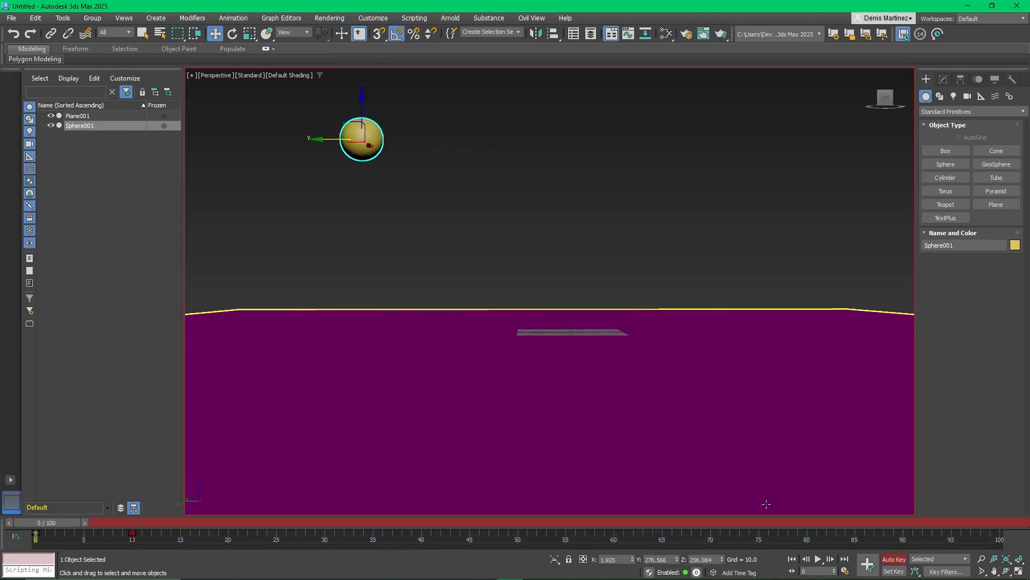
# - Preview the animation, return to frame 0 and delete the sphere's keyframe at frame 10
pyautogui.click(820, 562)
pyautogui.click(819, 560)
pyautogui.moveTo(171, 519); pyautogui.dragTo(45, 522)
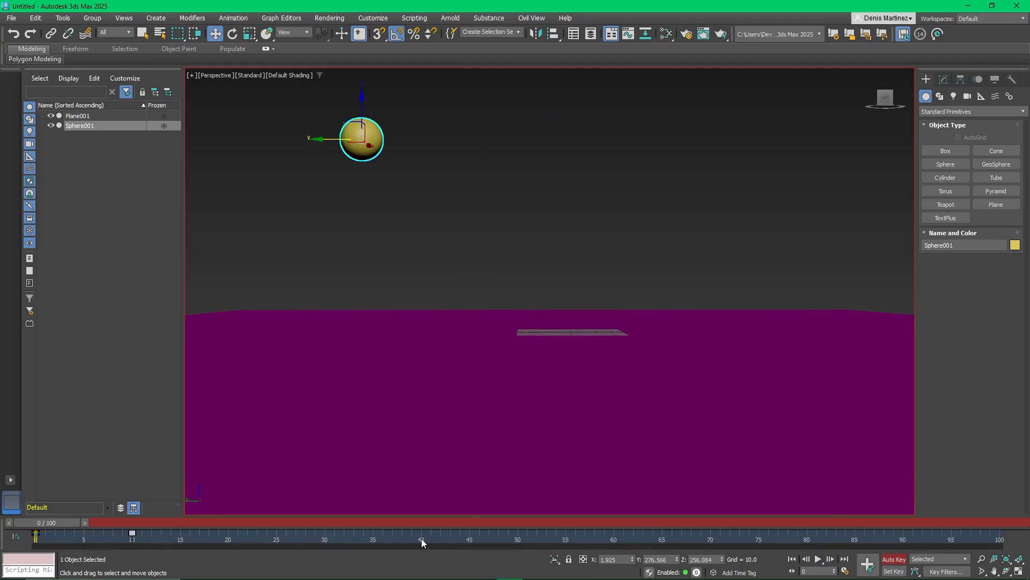
pyautogui.press('Delete')
pyautogui.moveTo(320, 139); pyautogui.dragTo(438, 156)
pyautogui.moveTo(479, 105); pyautogui.dragTo(464, 280)
pyautogui.moveTo(437, 314); pyautogui.dragTo(463, 317)
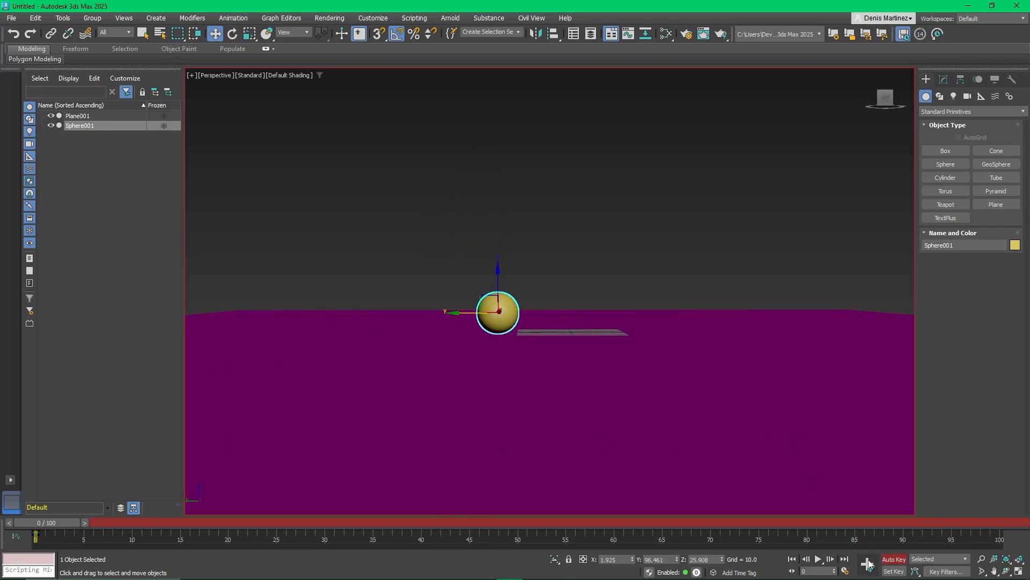
pyautogui.hotkey('ctrl', 'z')
pyautogui.hotkey('ctrl', 'z')
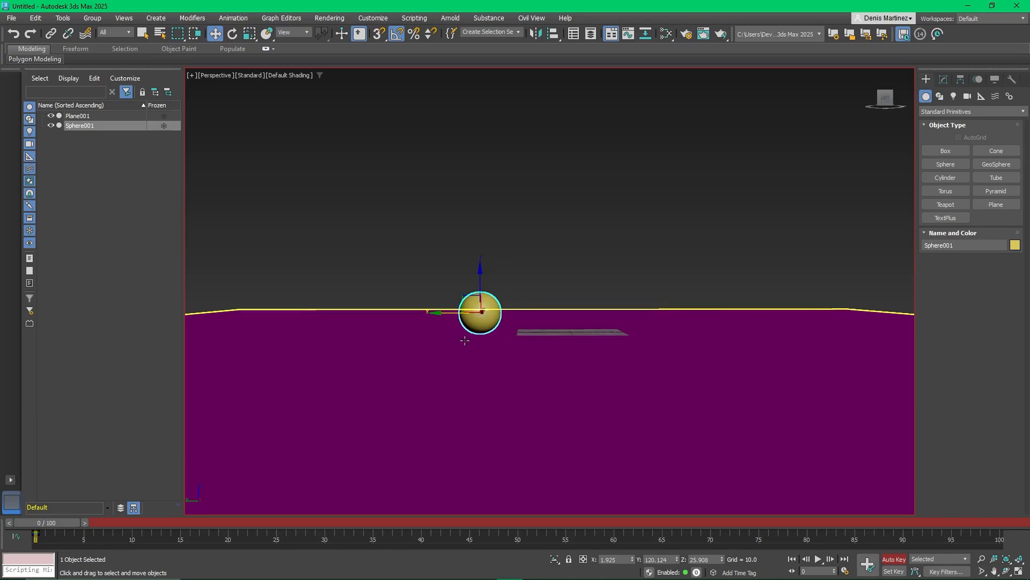
# - At frame 0, move the sphere farther out along Y to about 360
pyautogui.moveTo(67, 527); pyautogui.dragTo(148, 527)
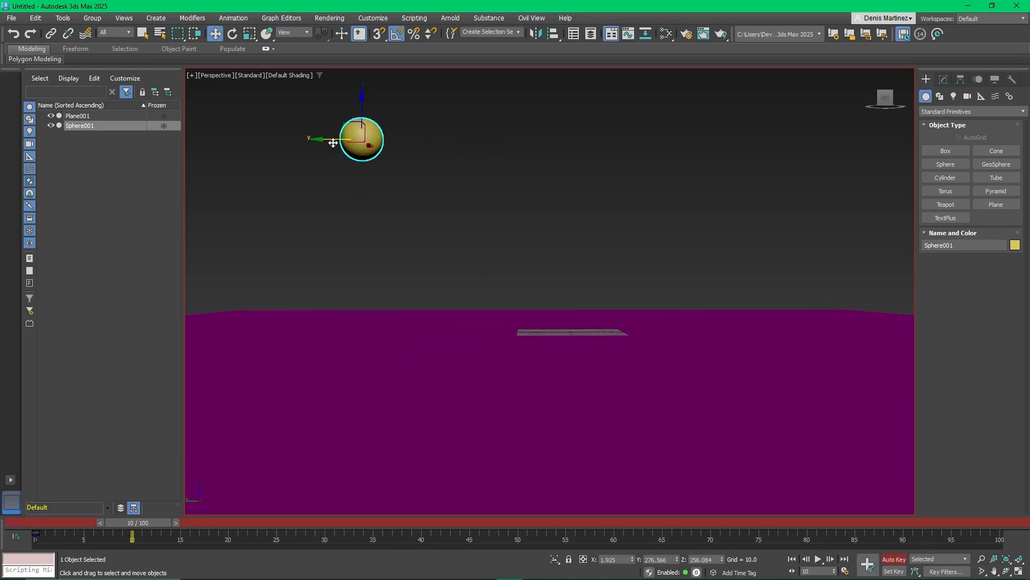
pyautogui.moveTo(151, 523); pyautogui.dragTo(60, 516)
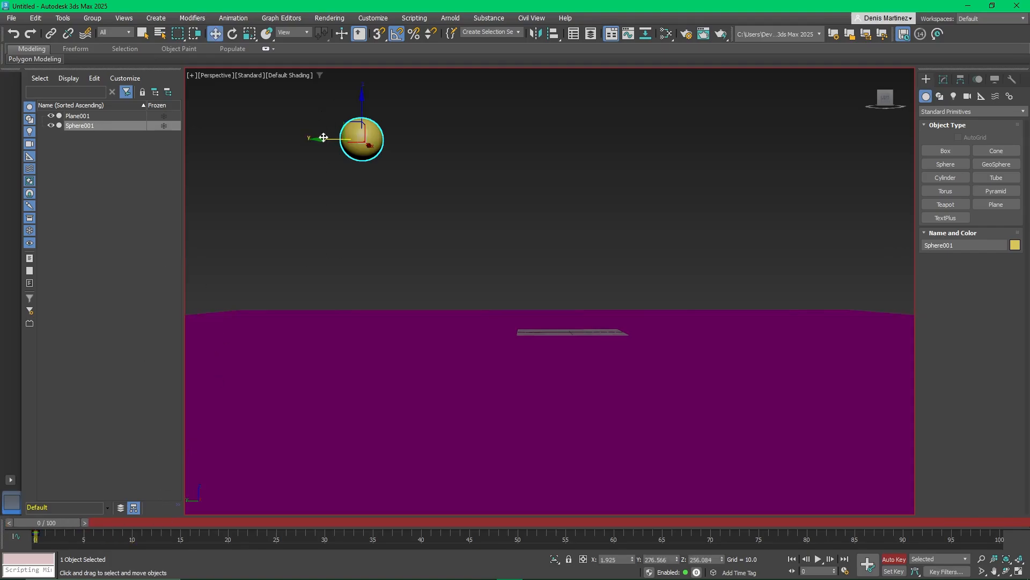
pyautogui.moveTo(322, 138); pyautogui.dragTo(262, 160)
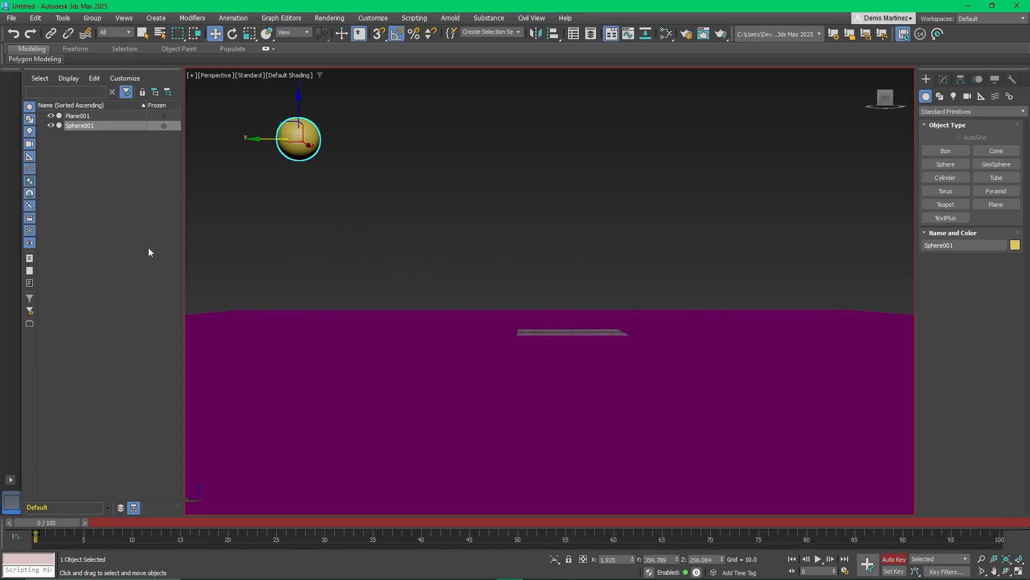
# - At frame 10, move the sphere down onto the plane, to about Y 165 and Z 27
pyautogui.moveTo(60, 526); pyautogui.dragTo(152, 525)
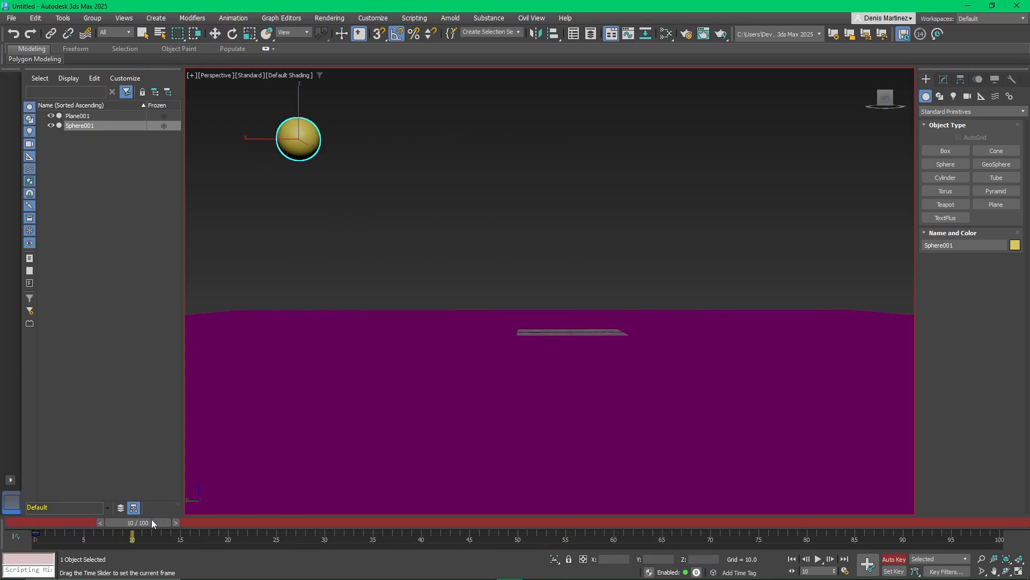
pyautogui.moveTo(257, 140); pyautogui.dragTo(364, 158)
pyautogui.moveTo(403, 93); pyautogui.dragTo(409, 310)
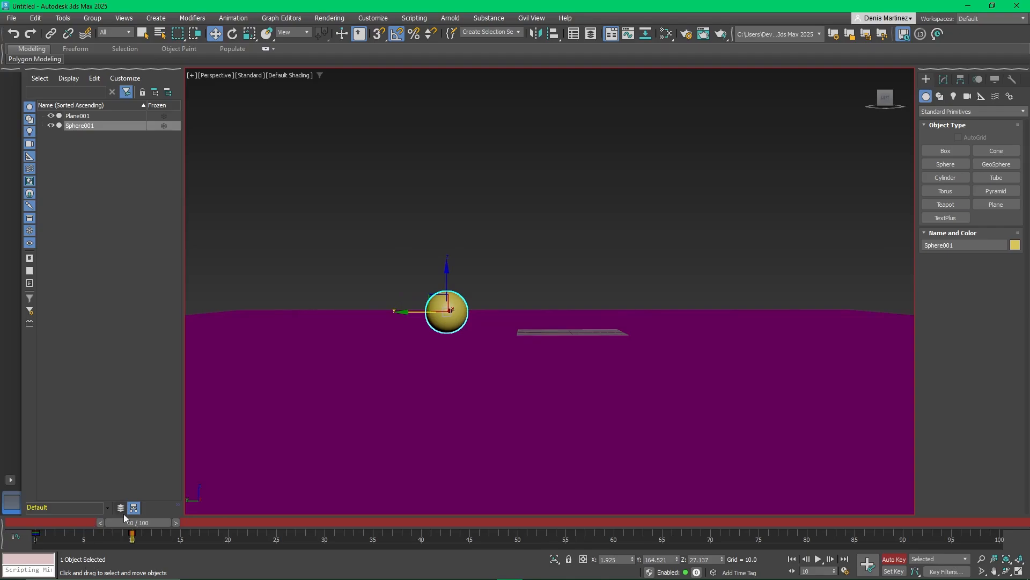
# - Key the remaining bounce positions at frames 20, 30, 40 and 50, ending on the plane at about Y -148 and Z 25
pyautogui.moveTo(128, 522)
pyautogui.mouseDown()
pyautogui.moveTo(10, 530)
pyautogui.moveTo(133, 525)
pyautogui.mouseUp()
pyautogui.press('w')
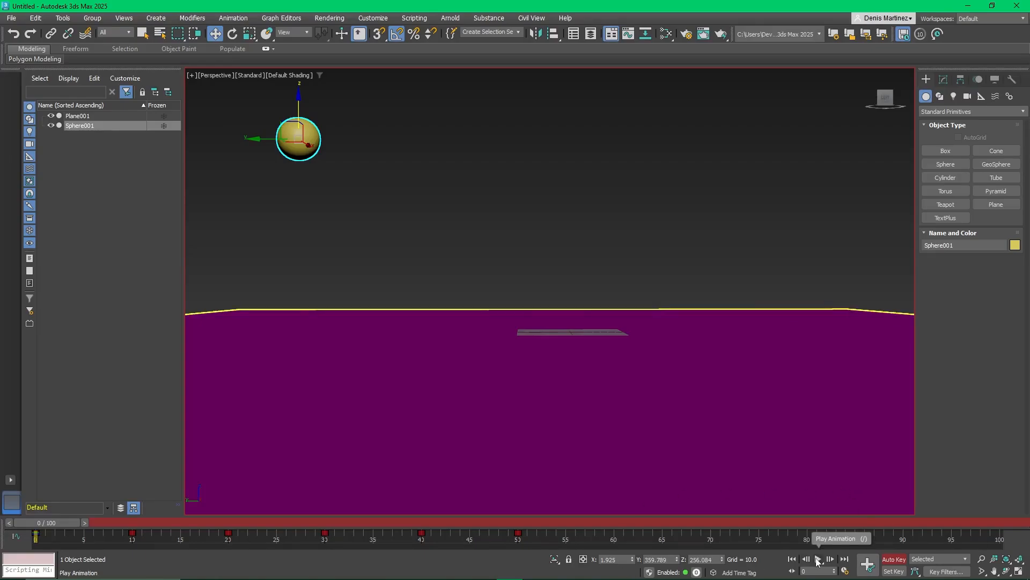
# - Play and scrub through the bounce animation from frame 0 to its last key at frame 50
pyautogui.click(817, 559)
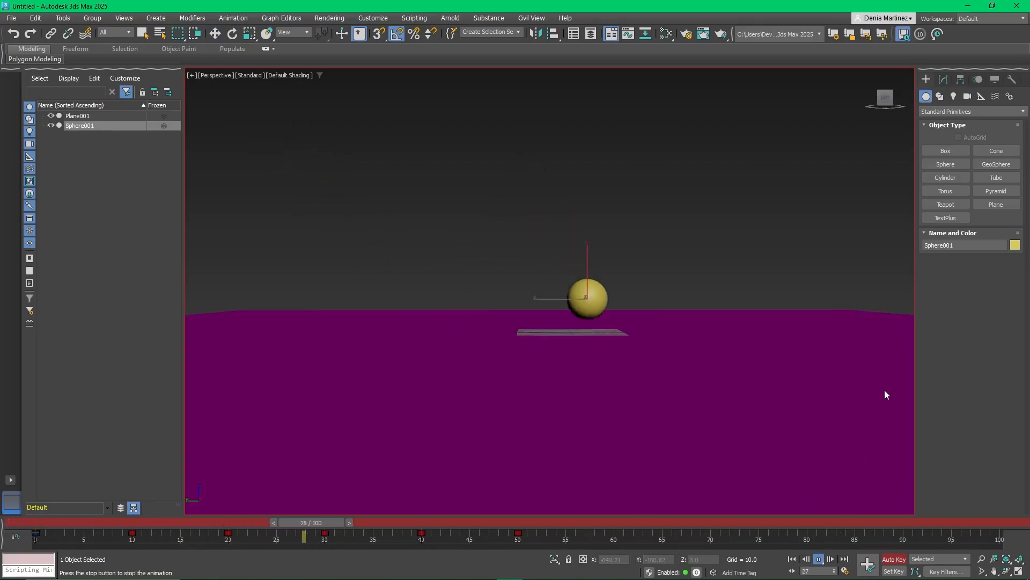
pyautogui.moveTo(577, 525); pyautogui.dragTo(91, 526)
pyautogui.moveTo(163, 526); pyautogui.dragTo(49, 530)
pyautogui.click(820, 558)
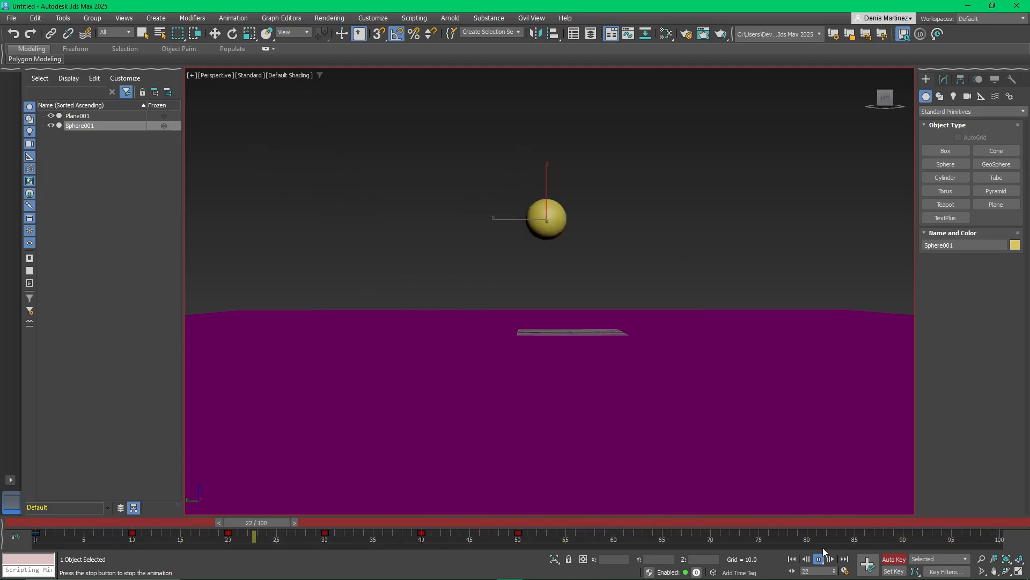
pyautogui.click(522, 522)
pyautogui.moveTo(520, 522); pyautogui.dragTo(529, 520)
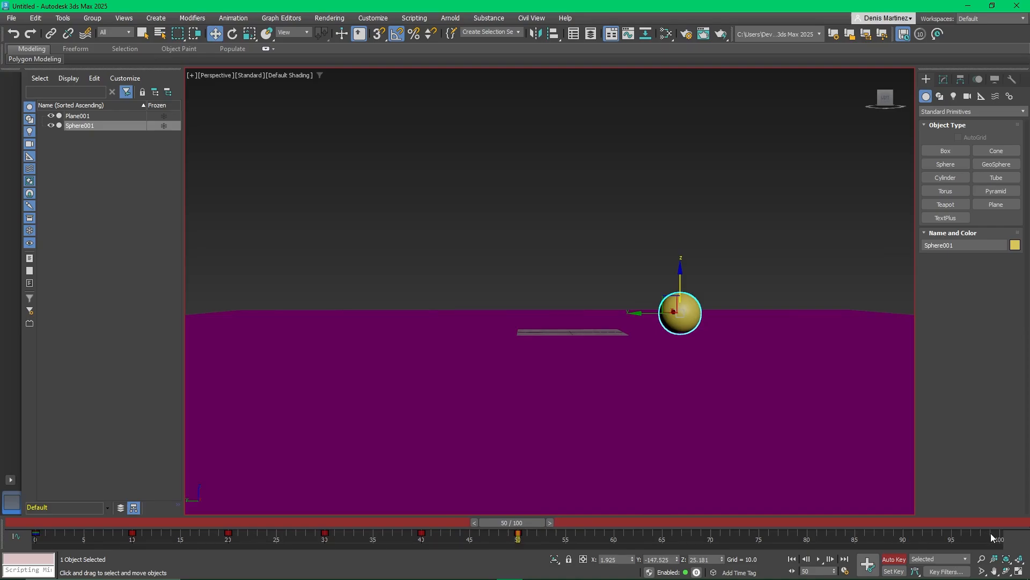
pyautogui.moveTo(520, 532)
pyautogui.mouseDown()
pyautogui.moveTo(1021, 538)
pyautogui.moveTo(542, 526)
pyautogui.moveTo(998, 520)
pyautogui.moveTo(526, 520)
pyautogui.mouseUp()
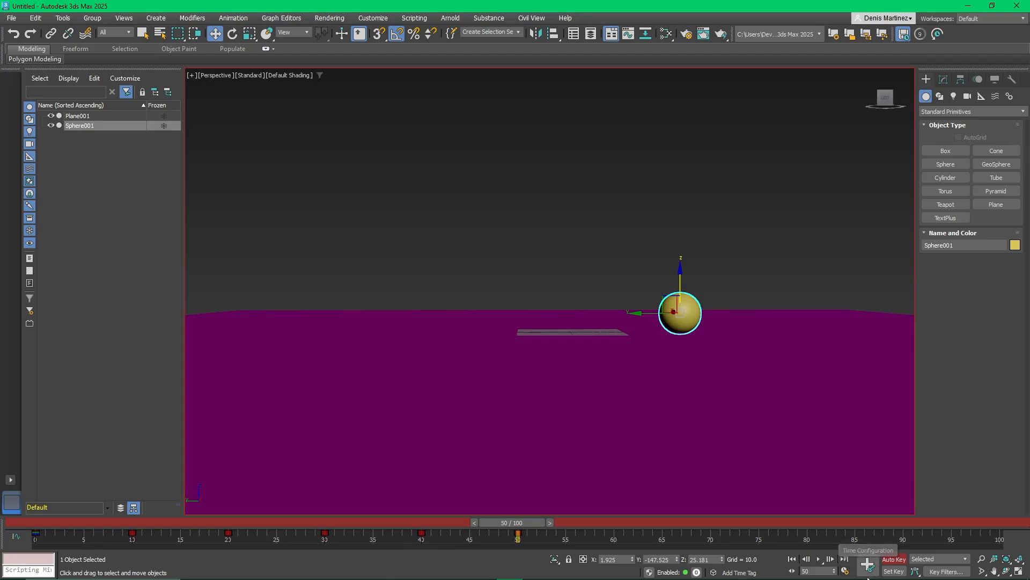
# - Set the animation length to 50 frames in Time Configuration
pyautogui.click(845, 571)
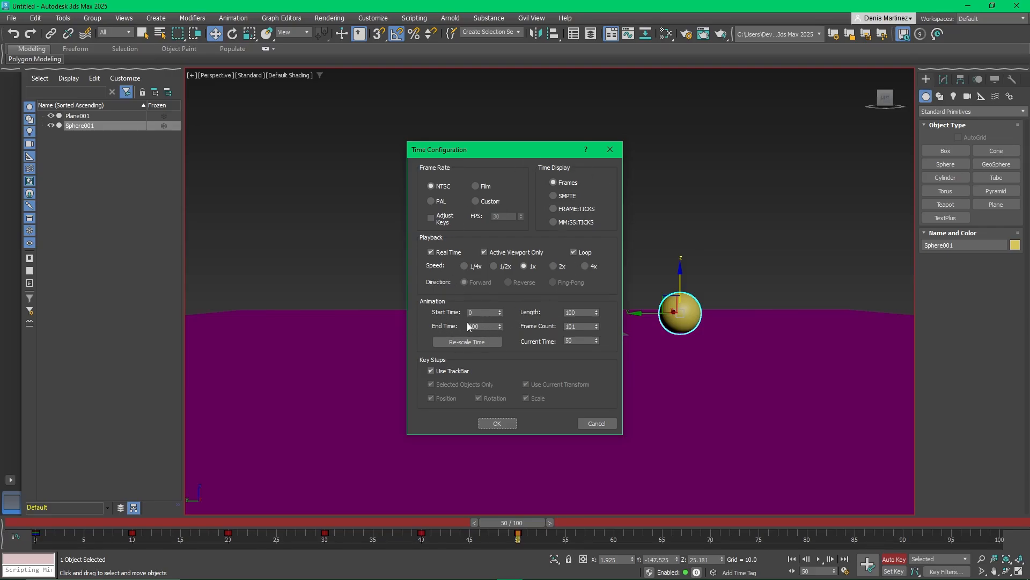
pyautogui.doubleClick(565, 312)
pyautogui.write('50')
pyautogui.click(512, 424)
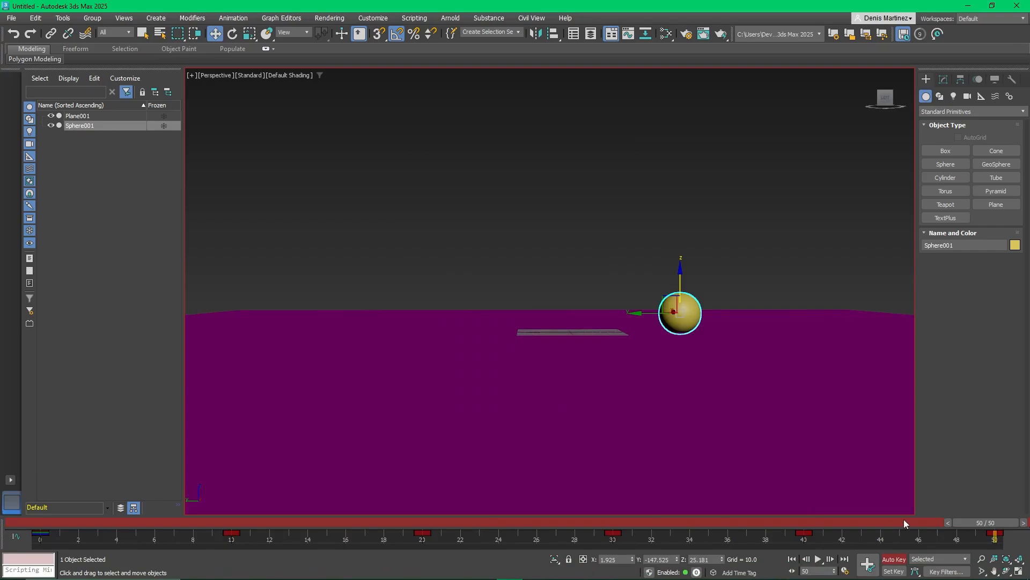
# - Play back the shortened bounce animation and review the playback settings in Time Configuration
pyautogui.click(818, 559)
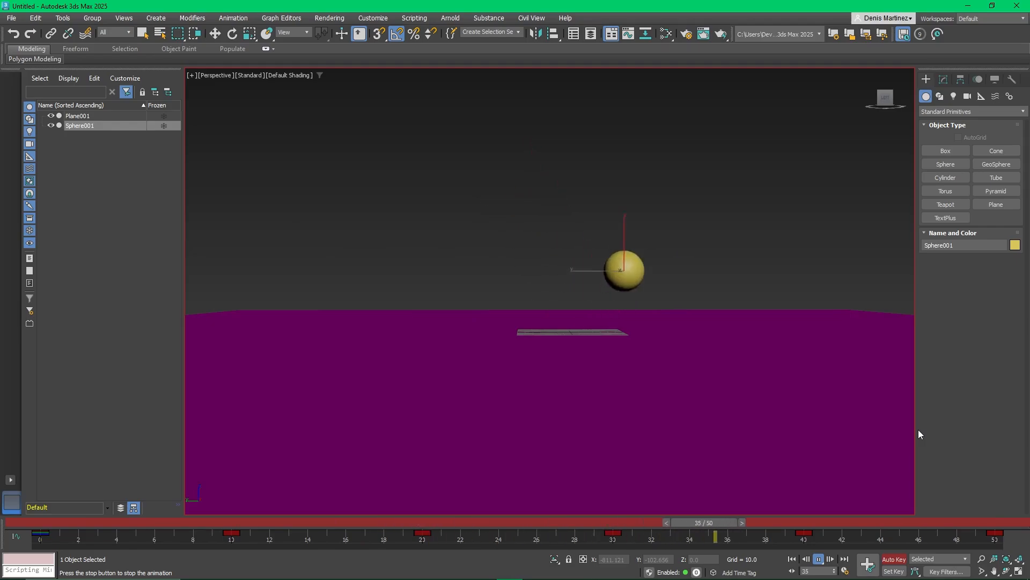
pyautogui.click(818, 559)
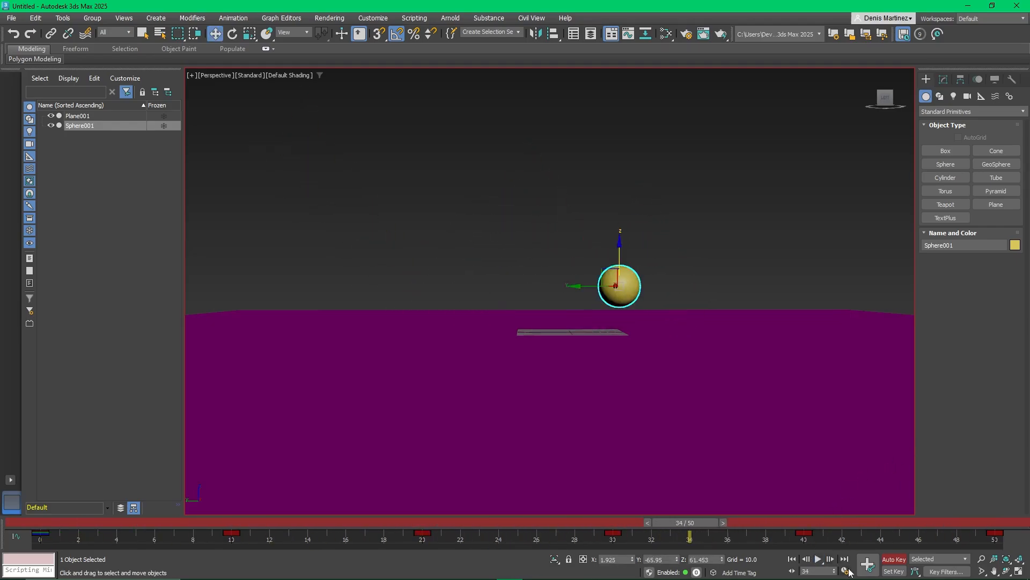
pyautogui.click(847, 571)
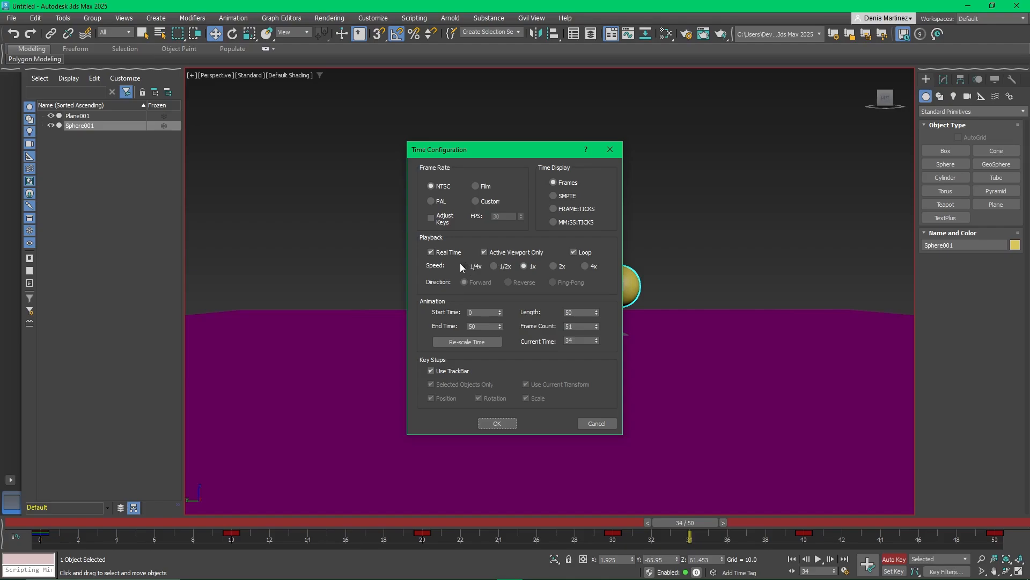
pyautogui.click(497, 423)
pyautogui.press('/')
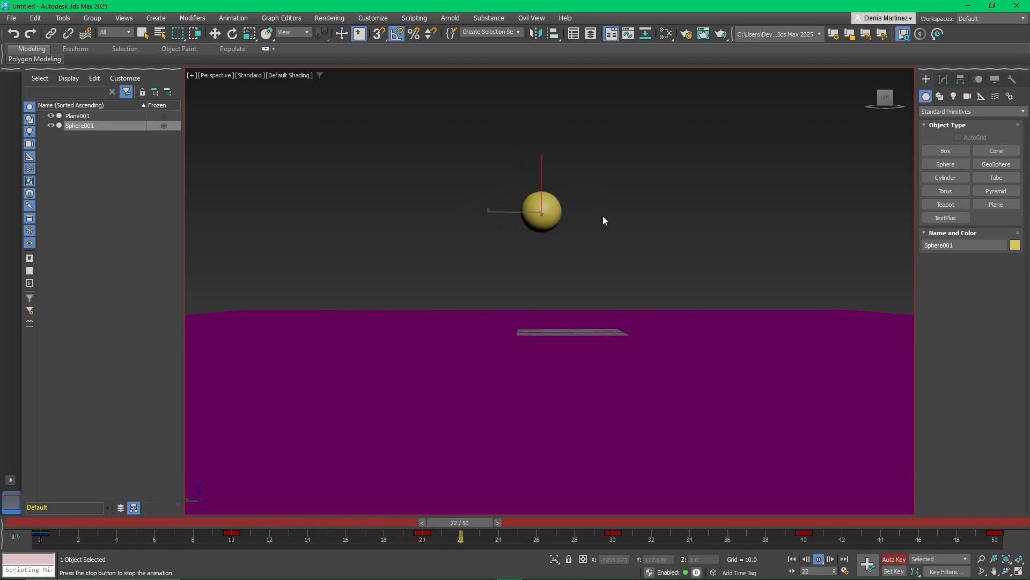
pyautogui.press('Home')
pyautogui.press('w')
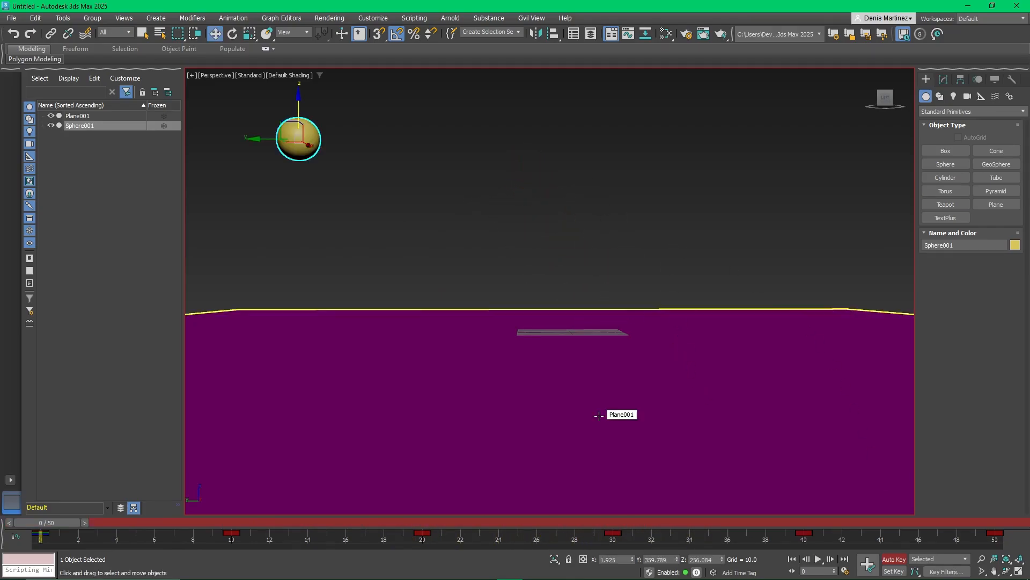
pyautogui.click(818, 559)
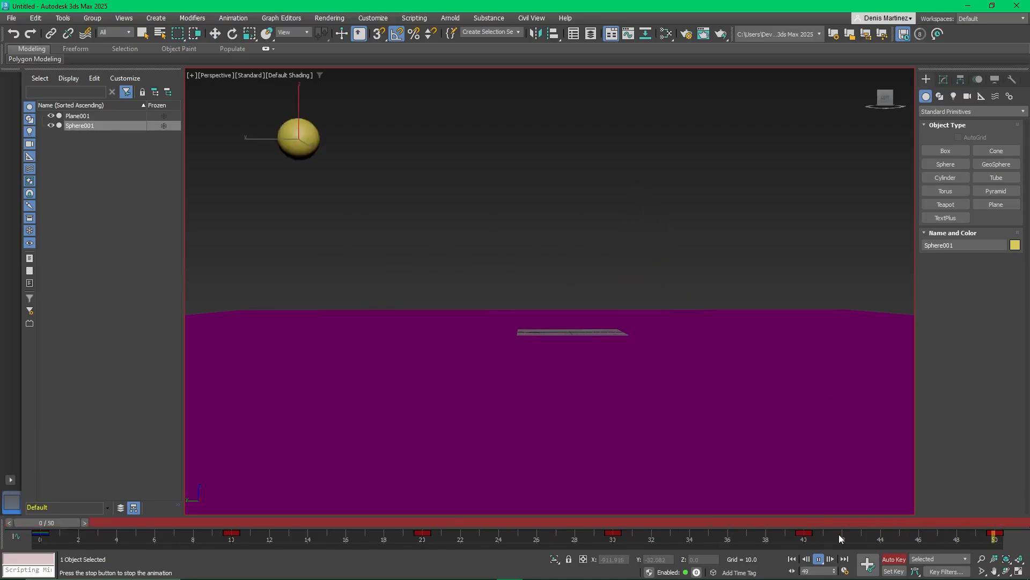
pyautogui.click(817, 559)
# - At frame 5, move the sphere along Y to about 262 to shape the first fall
pyautogui.moveTo(415, 523); pyautogui.dragTo(129, 499)
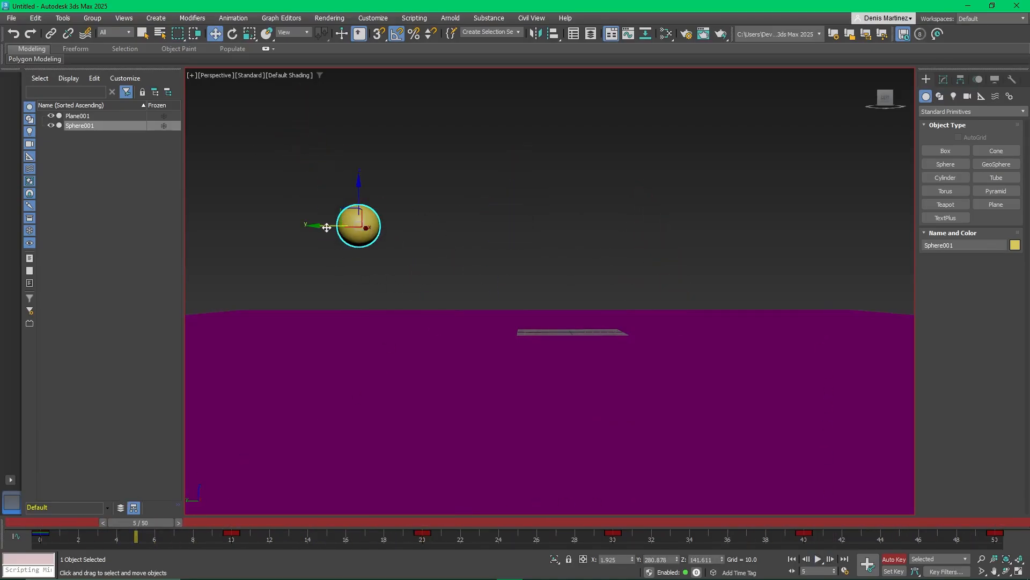
pyautogui.moveTo(157, 521)
pyautogui.mouseDown()
pyautogui.moveTo(240, 520)
pyautogui.moveTo(40, 510)
pyautogui.moveTo(210, 514)
pyautogui.moveTo(63, 509)
pyautogui.moveTo(146, 523)
pyautogui.mouseUp()
pyautogui.press('w')
pyautogui.moveTo(321, 225); pyautogui.dragTo(335, 221)
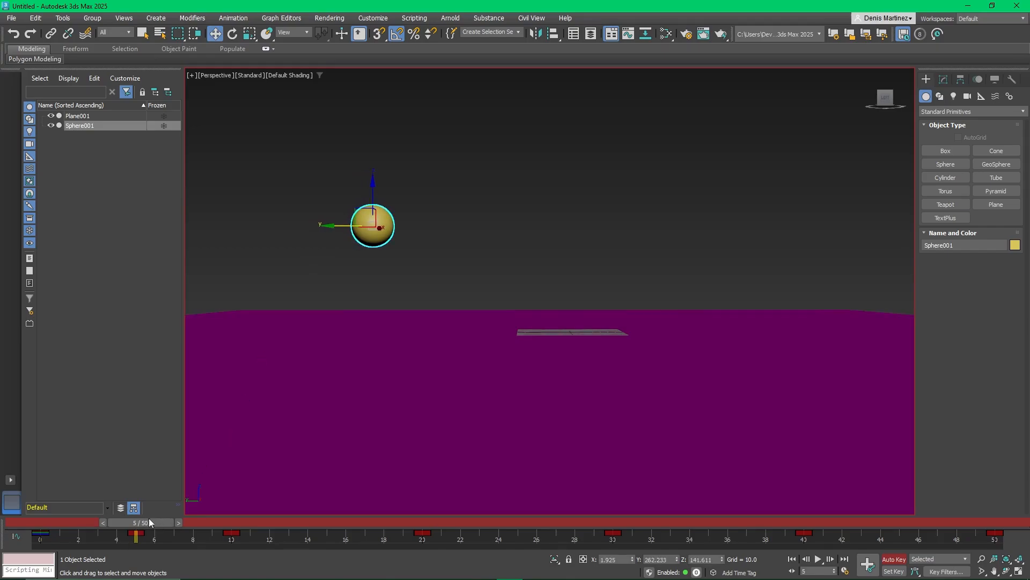
# - Replay the animation from frame 0 and, at frame 10, move the sphere along Y to about 177
pyautogui.moveTo(149, 520); pyautogui.dragTo(36, 515)
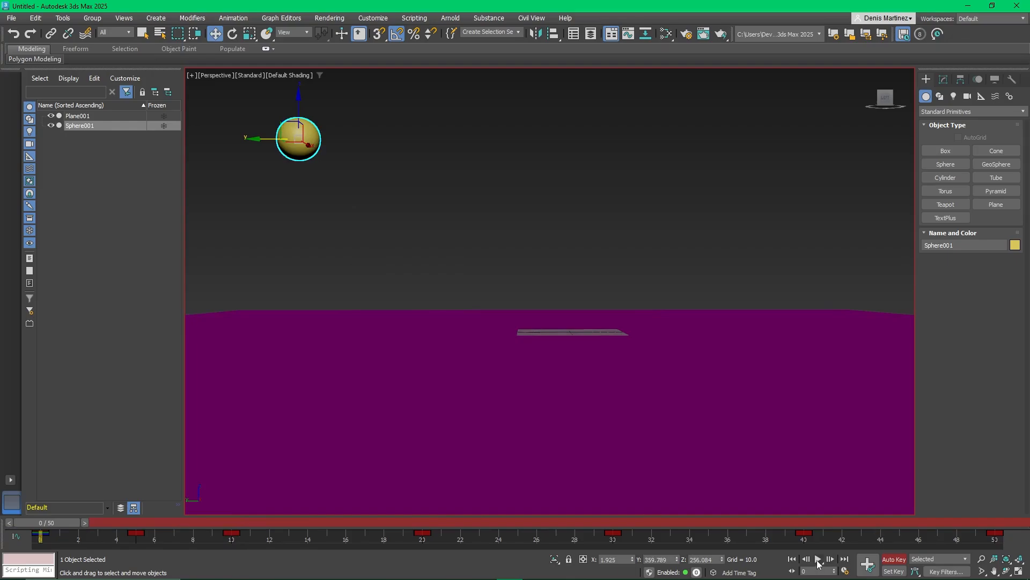
pyautogui.click(818, 559)
pyautogui.moveTo(285, 521); pyautogui.dragTo(235, 527)
pyautogui.moveTo(426, 311); pyautogui.dragTo(398, 309)
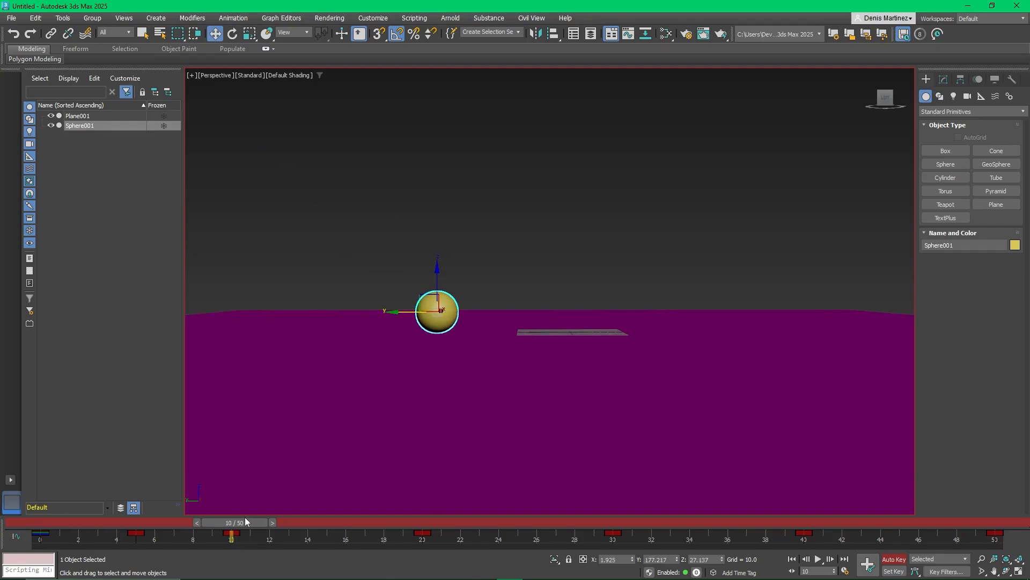
# - Add in-between sphere position keys at frames 15, 25, 35 and 45, and play the animation
pyautogui.moveTo(245, 517); pyautogui.dragTo(335, 521)
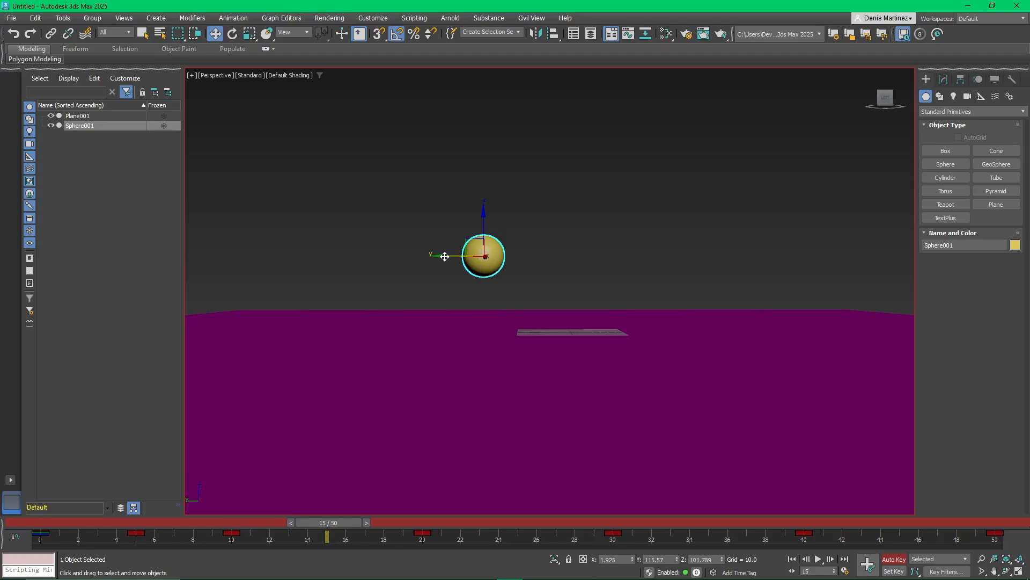
pyautogui.press('/')
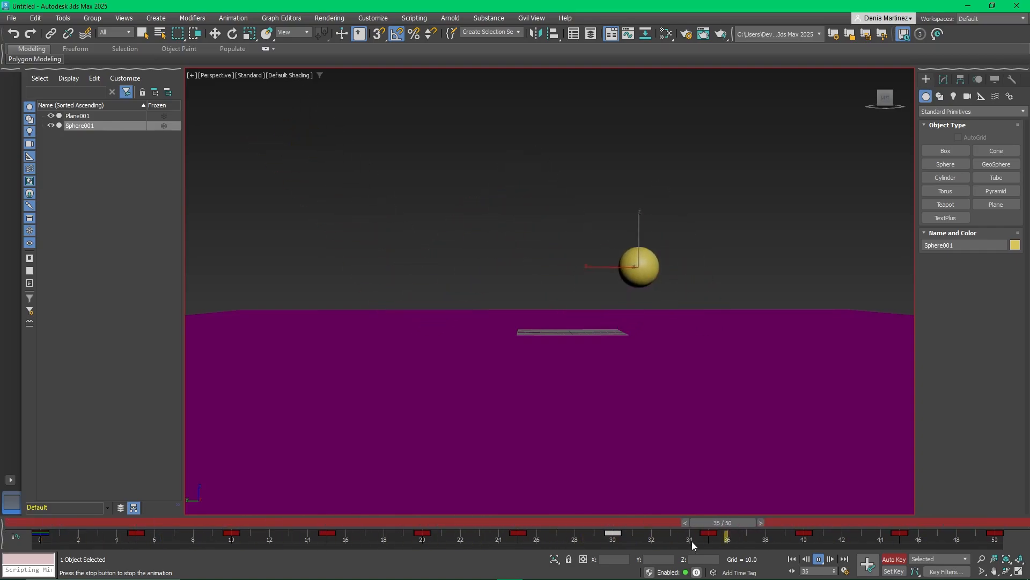
pyautogui.click(818, 559)
# - At frame 5, rotate the sphere to -30 degrees about X with Angle Snap enabled
pyautogui.moveTo(326, 524); pyautogui.dragTo(156, 507)
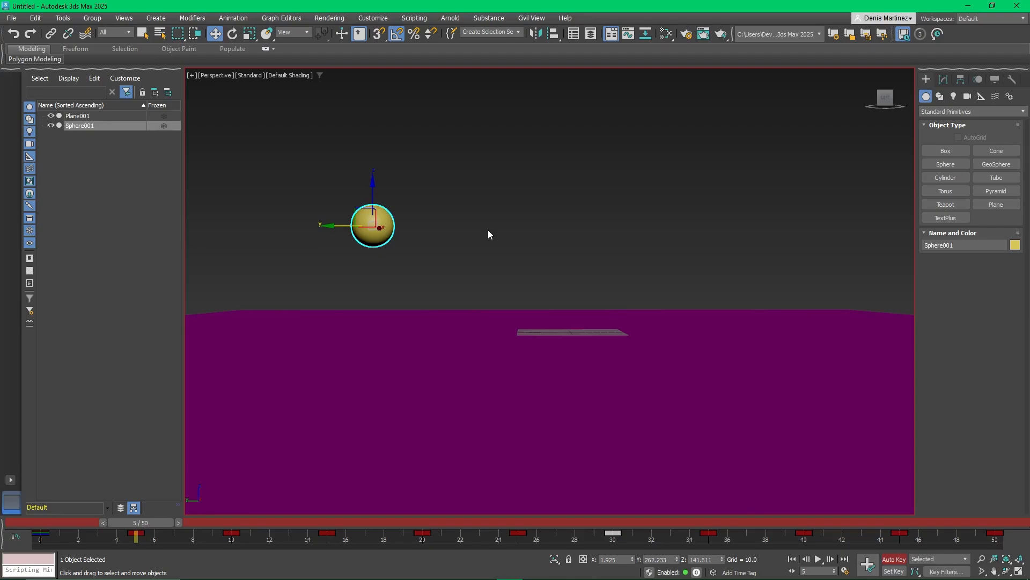
pyautogui.press('e')
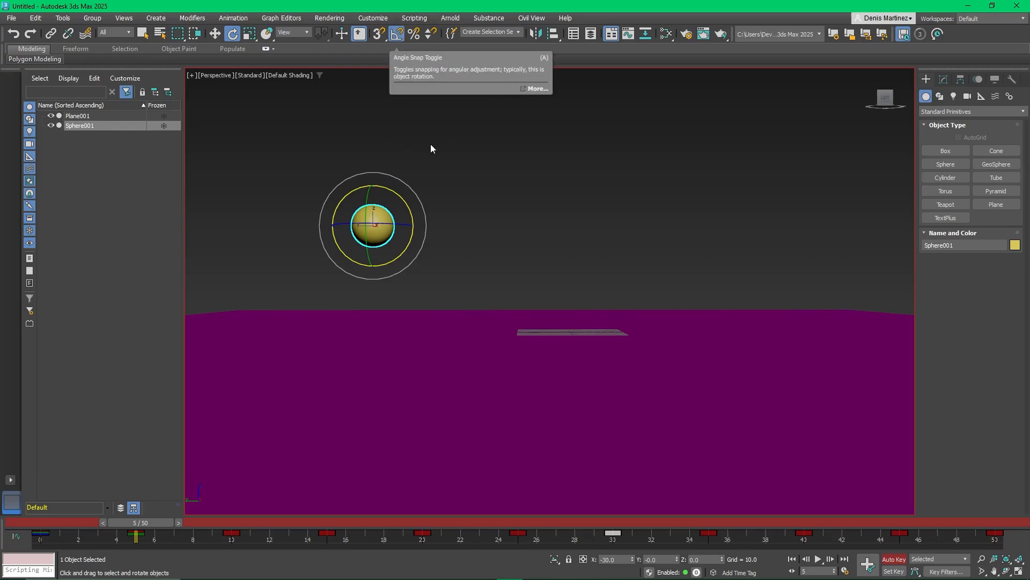
pyautogui.click(399, 34)
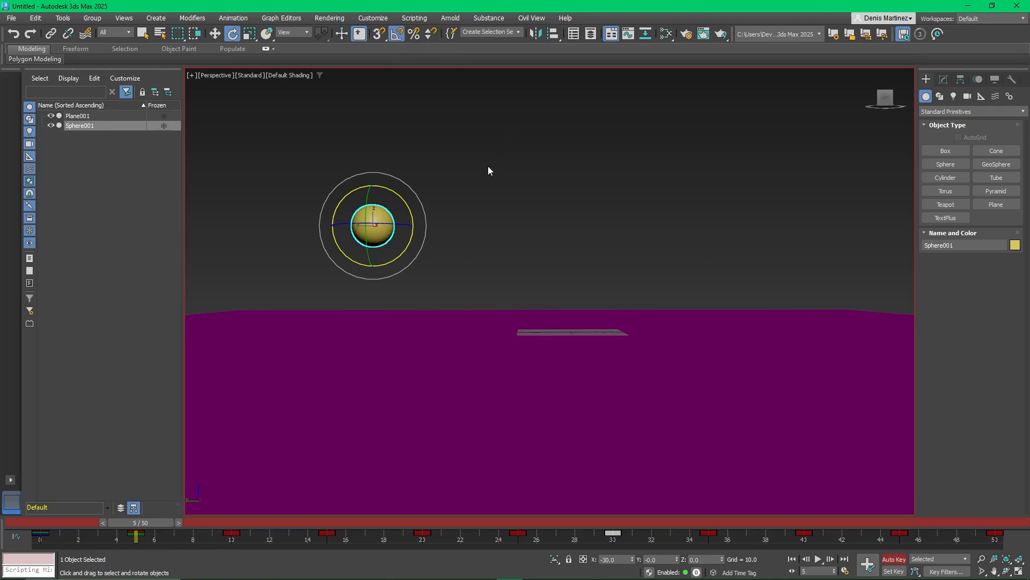
# - Try scaling the sphere in the View and Local reference coordinate systems, undoing the scaling and keeping Local
pyautogui.press('r')
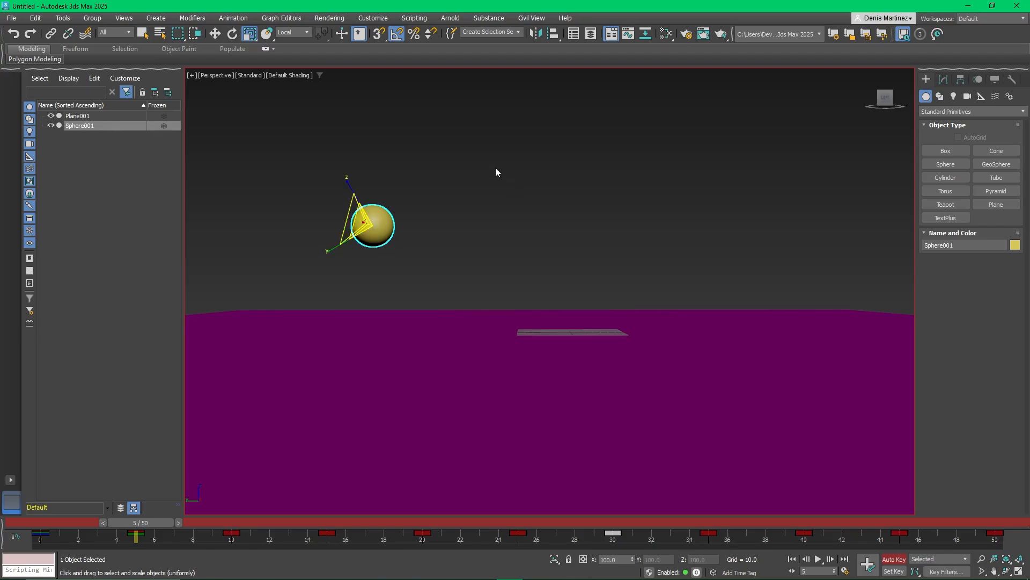
pyautogui.click(299, 33)
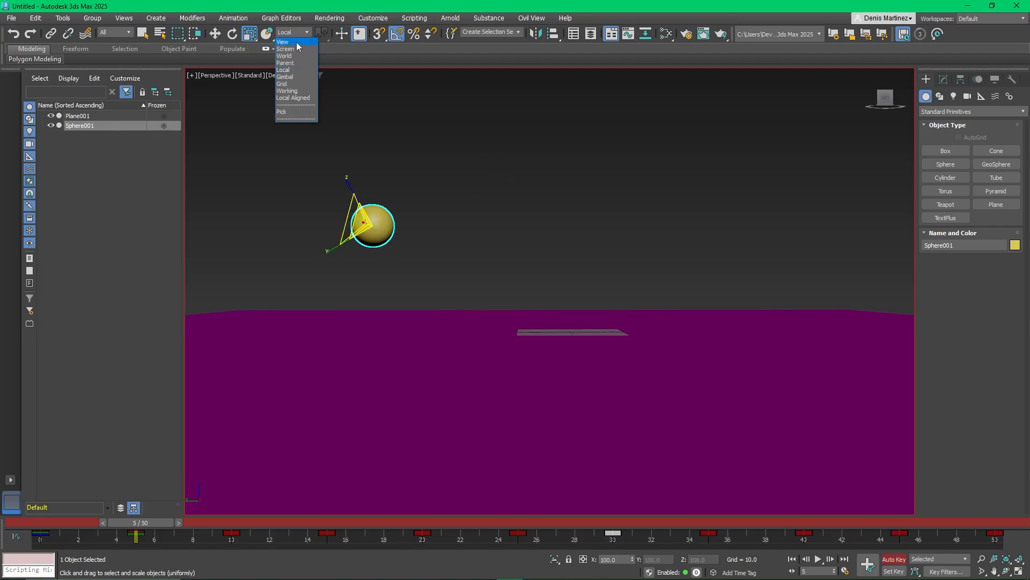
pyautogui.click(297, 42)
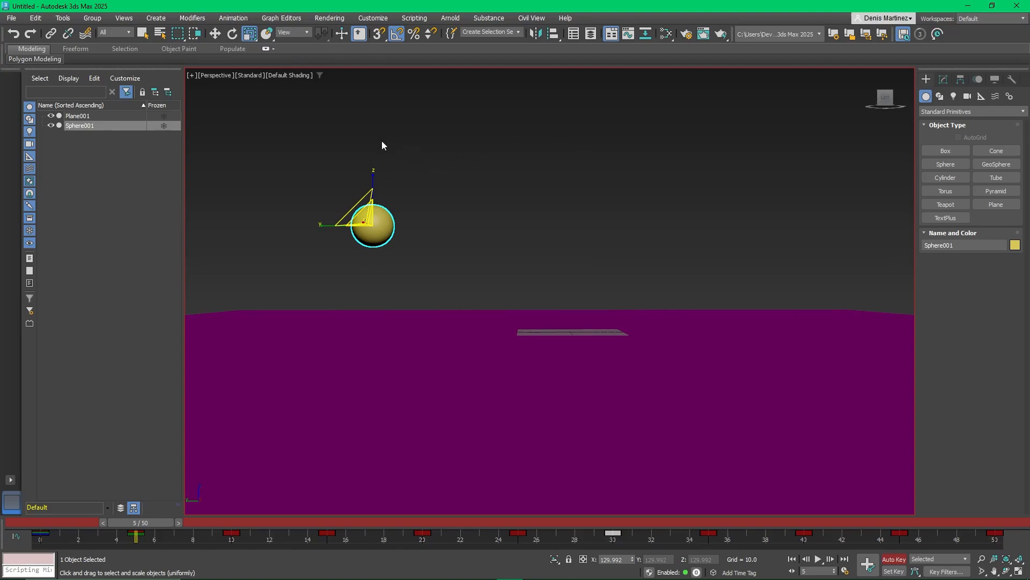
pyautogui.click(304, 31)
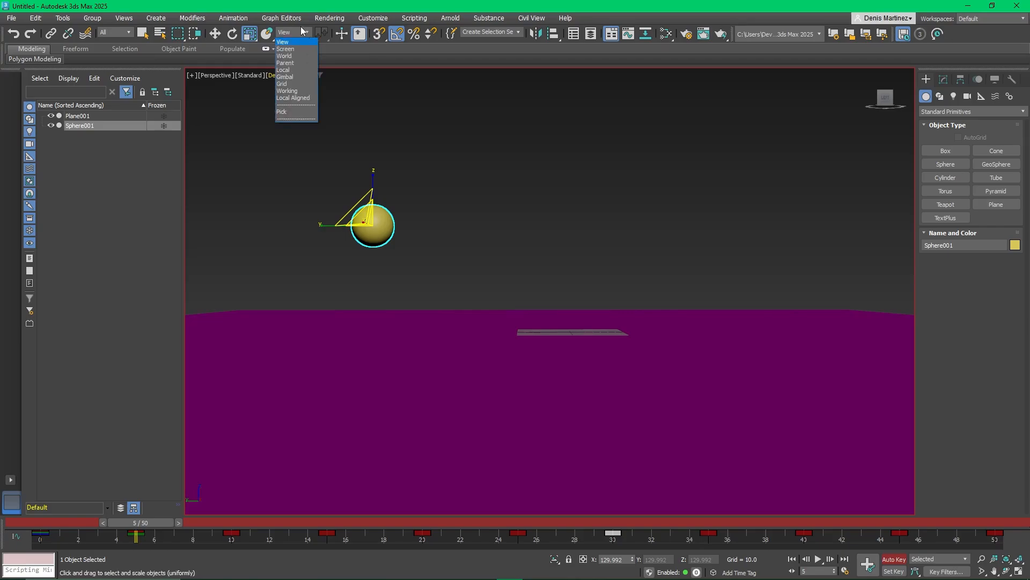
pyautogui.click(285, 70)
pyautogui.moveTo(349, 186); pyautogui.dragTo(357, 93)
pyautogui.hotkey('ctrl', 'z')
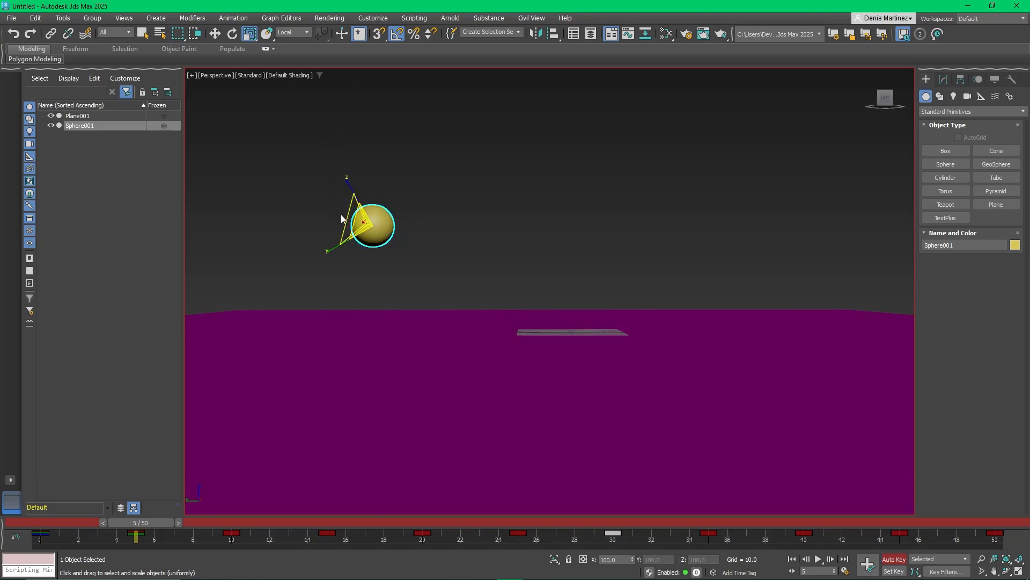
# - Try scaling the sphere along its local Y and Z axes at frame 5, undoing each attempt
pyautogui.moveTo(337, 245); pyautogui.dragTo(429, 222)
pyautogui.hotkey('ctrl', 'z')
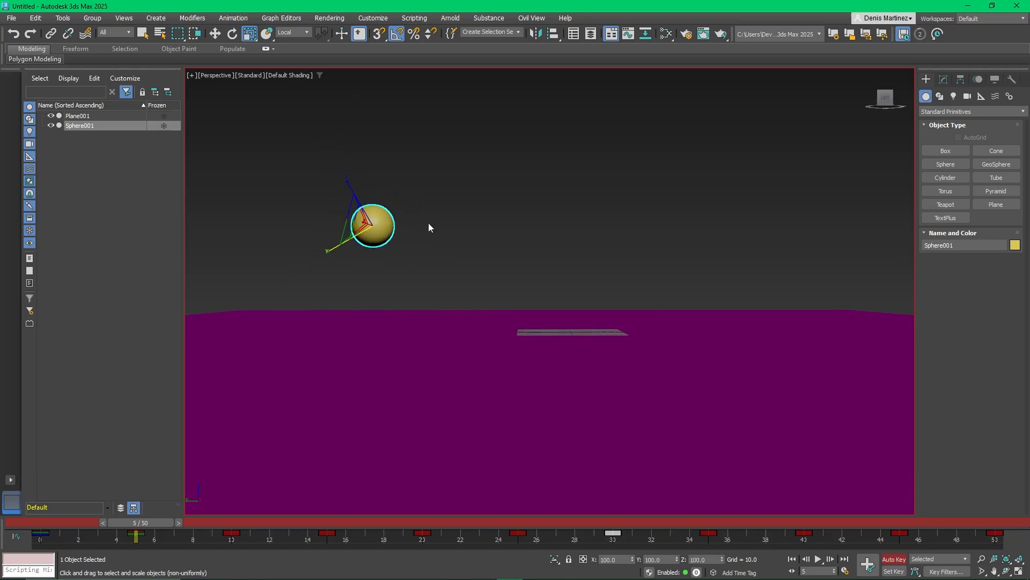
pyautogui.moveTo(347, 184)
pyautogui.mouseDown()
pyautogui.moveTo(338, 162)
pyautogui.moveTo(366, 195)
pyautogui.moveTo(334, 156)
pyautogui.moveTo(370, 209)
pyautogui.moveTo(354, 164)
pyautogui.moveTo(380, 239)
pyautogui.moveTo(336, 128)
pyautogui.moveTo(400, 251)
pyautogui.moveTo(349, 161)
pyautogui.moveTo(362, 191)
pyautogui.moveTo(338, 164)
pyautogui.moveTo(368, 217)
pyautogui.moveTo(353, 164)
pyautogui.moveTo(371, 218)
pyautogui.moveTo(361, 165)
pyautogui.moveTo(362, 188)
pyautogui.mouseUp()
pyautogui.hotkey('ctrl', 'z')
# - Using the Select and Squash scale mode, stretch the sphere along its local Z axis at frame 5
pyautogui.hotkey('ctrl', 'e')
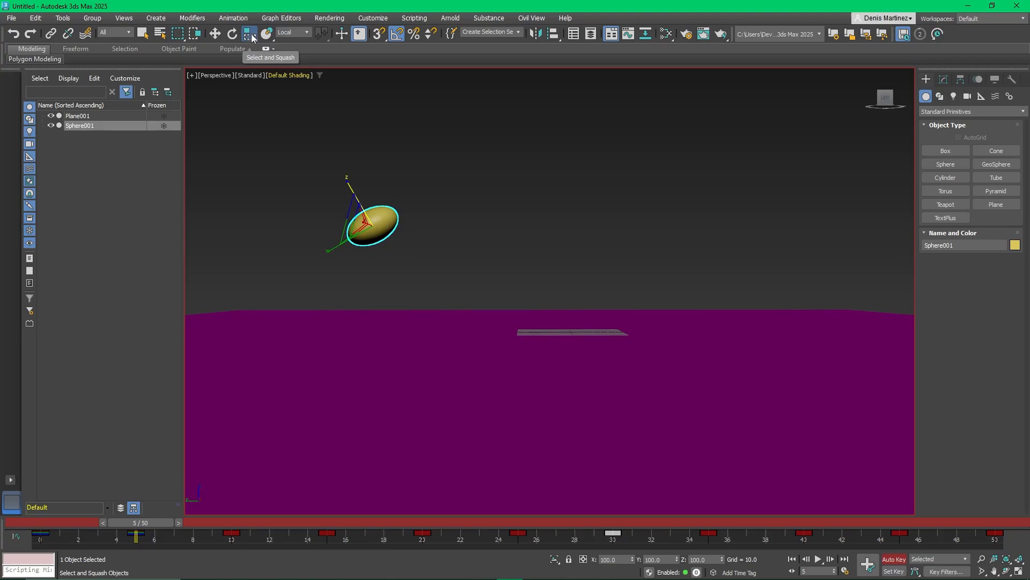
pyautogui.rightClick(253, 38)
pyautogui.click(588, 245)
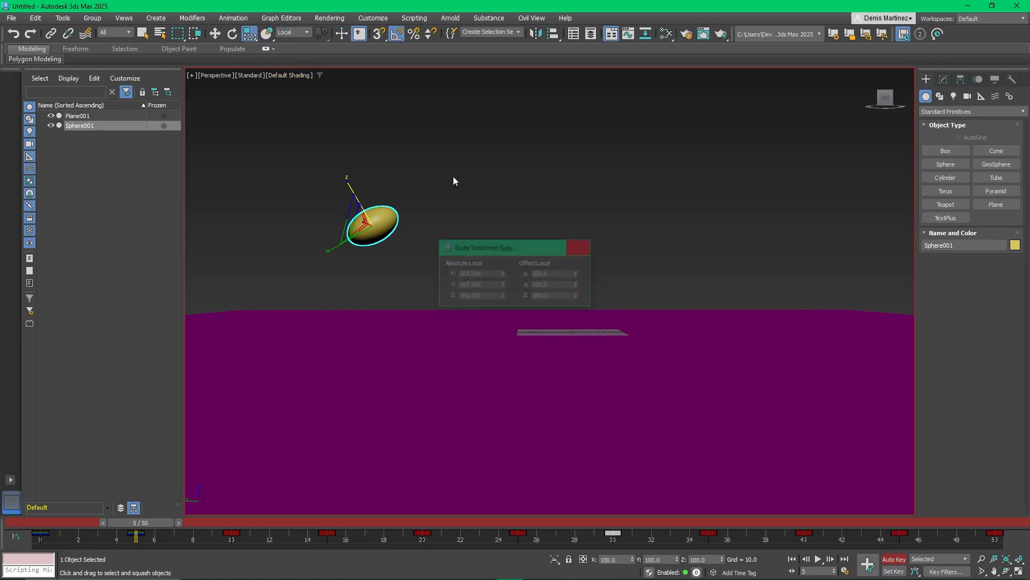
pyautogui.click(251, 37)
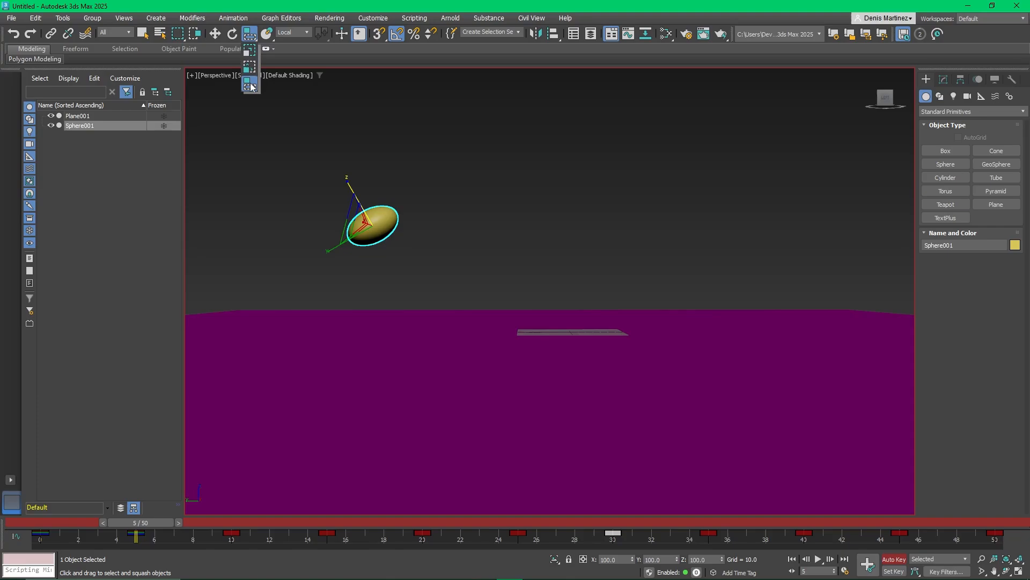
pyautogui.click(249, 51)
pyautogui.click(251, 36)
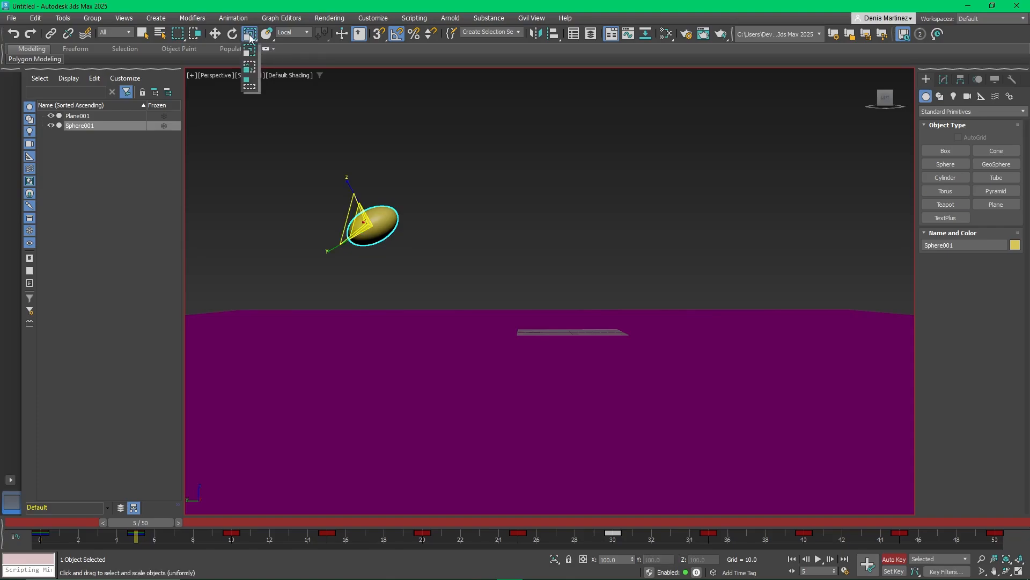
pyautogui.click(251, 68)
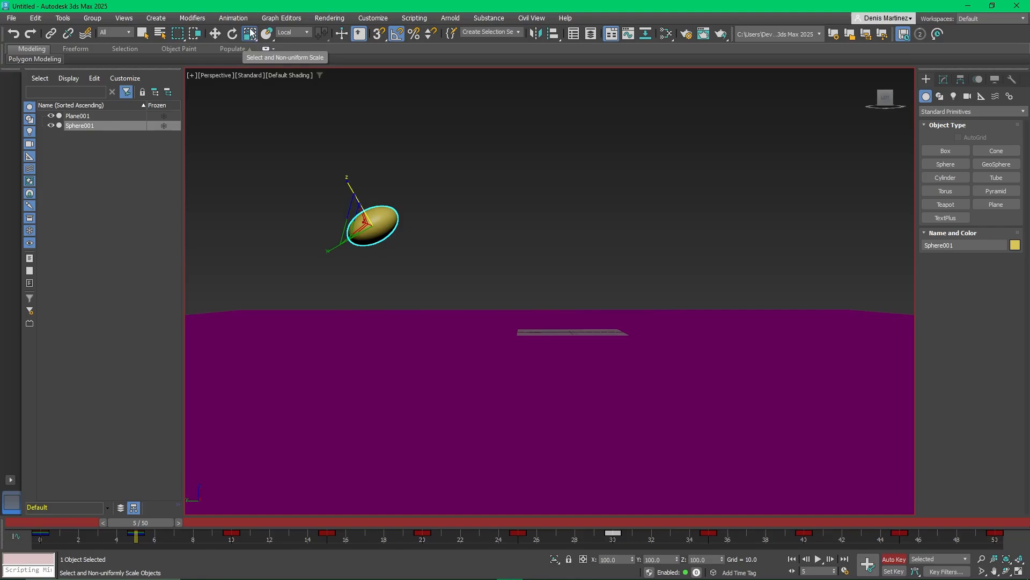
pyautogui.click(251, 34)
pyautogui.click(251, 86)
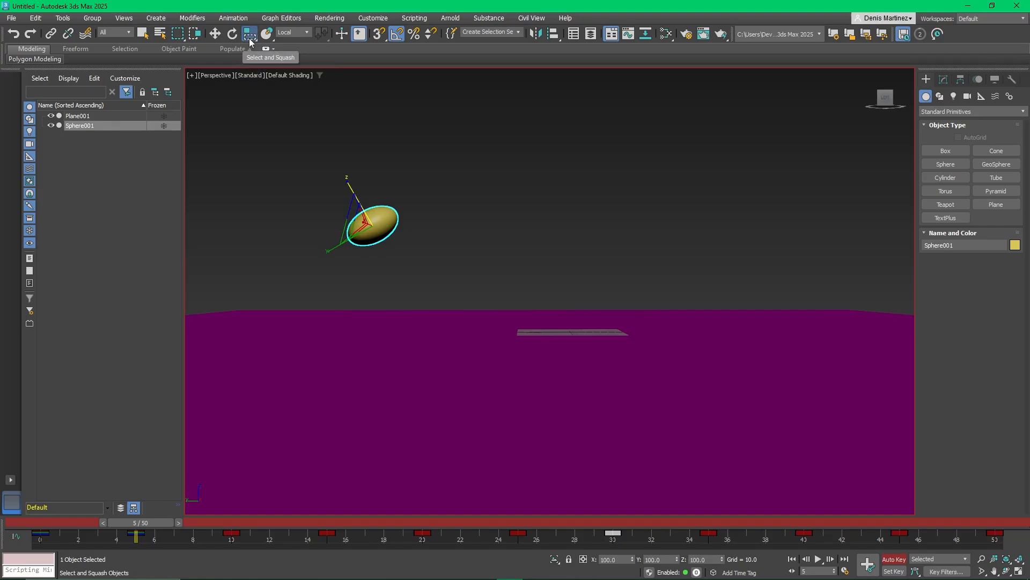
pyautogui.moveTo(349, 184); pyautogui.dragTo(330, 160)
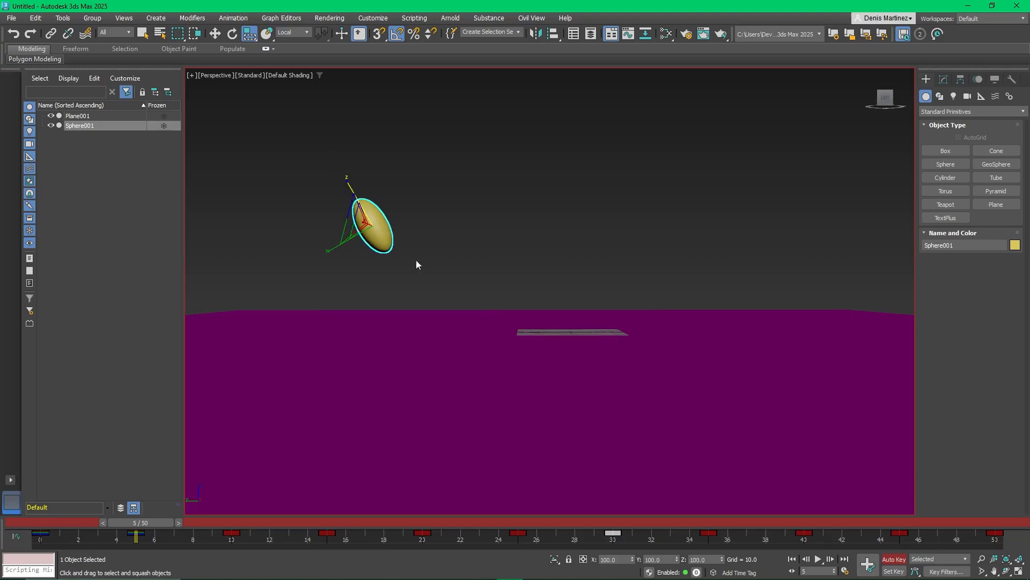
# - At frame 10, rotate the stretched sphere about X until it stands upright
pyautogui.moveTo(141, 522); pyautogui.dragTo(249, 516)
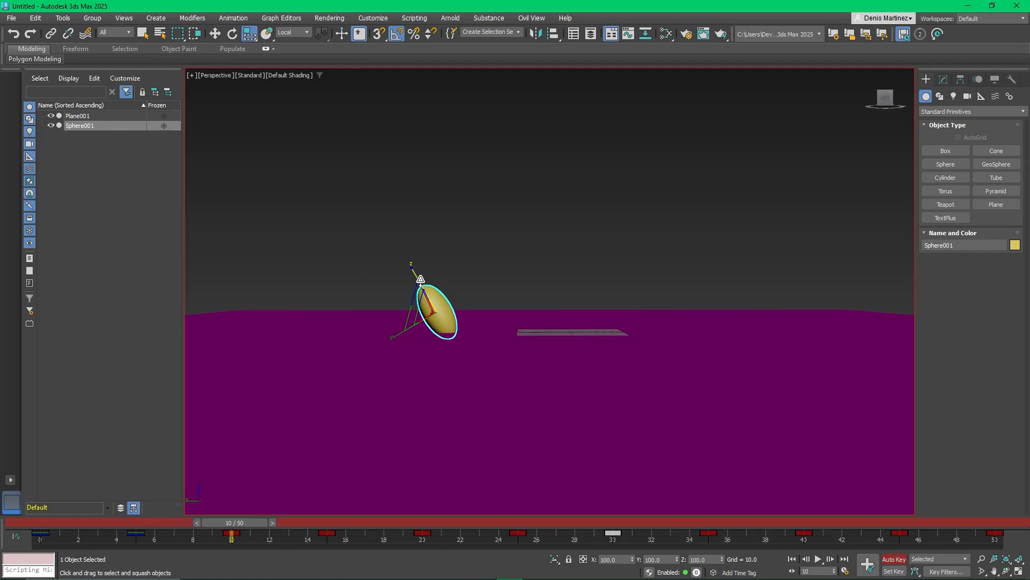
pyautogui.press('e')
pyautogui.moveTo(463, 282); pyautogui.dragTo(476, 291)
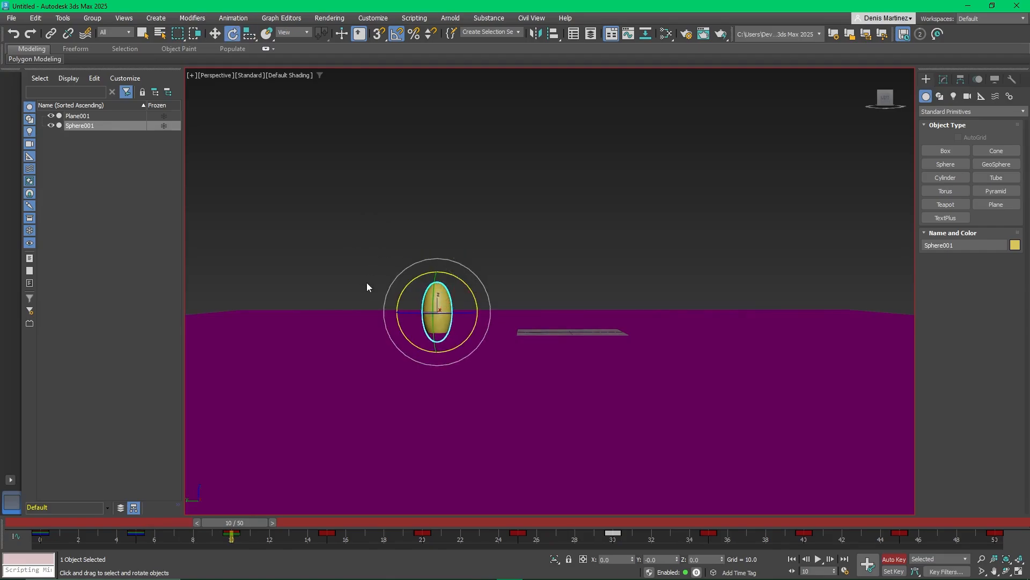
# - At frame 10, squash the sphere flat along Z and lower it about 13.5 units onto the plane
pyautogui.press('r')
pyautogui.moveTo(439, 273); pyautogui.dragTo(442, 324)
pyautogui.press('w')
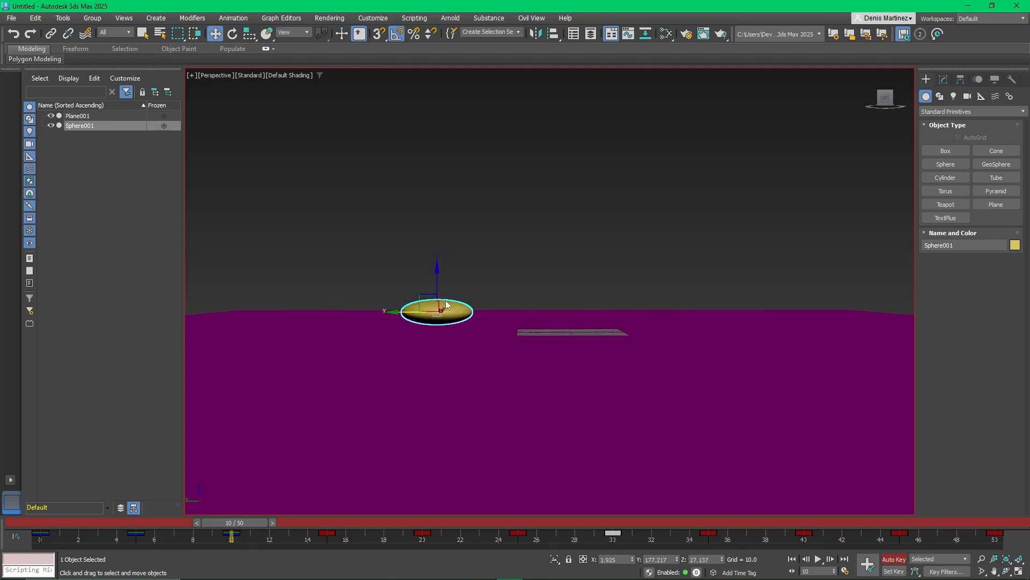
pyautogui.moveTo(437, 276); pyautogui.dragTo(439, 287)
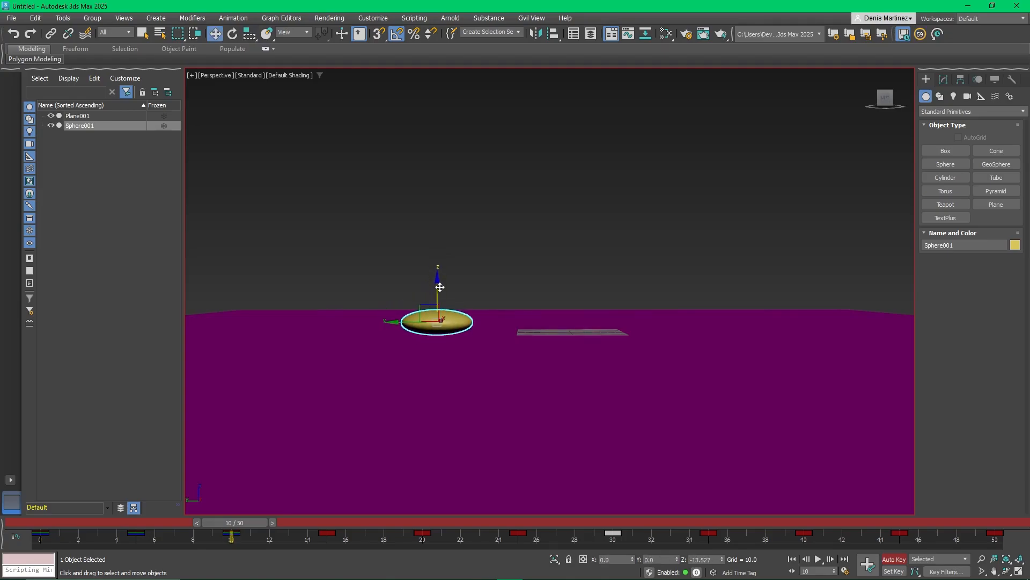
# - At frame 15, rotate the sphere 30 degrees about X and stretch it along its local Z axis to about 262 percent
pyautogui.moveTo(256, 523); pyautogui.dragTo(350, 518)
pyautogui.press('e')
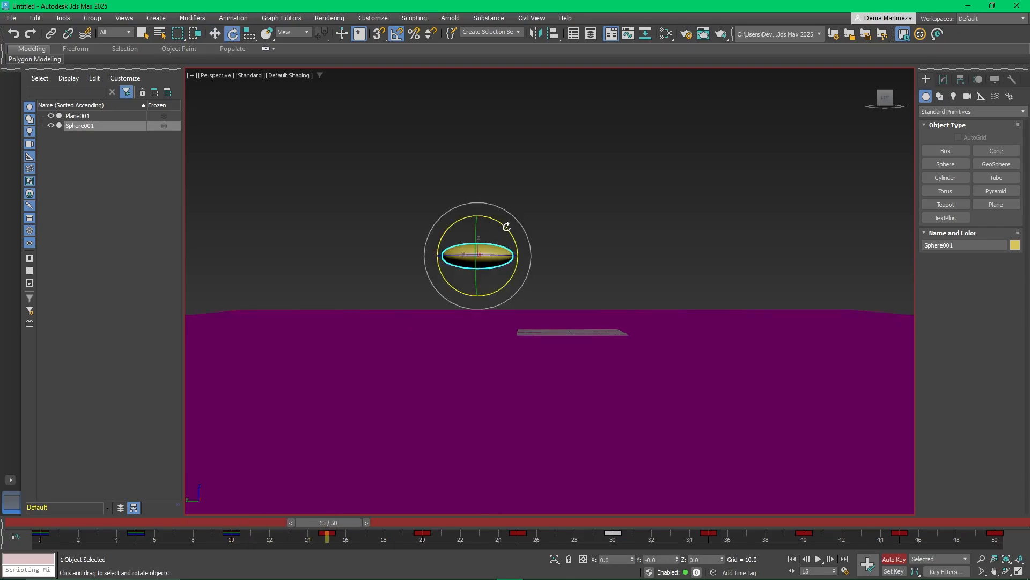
pyautogui.moveTo(506, 227); pyautogui.dragTo(517, 238)
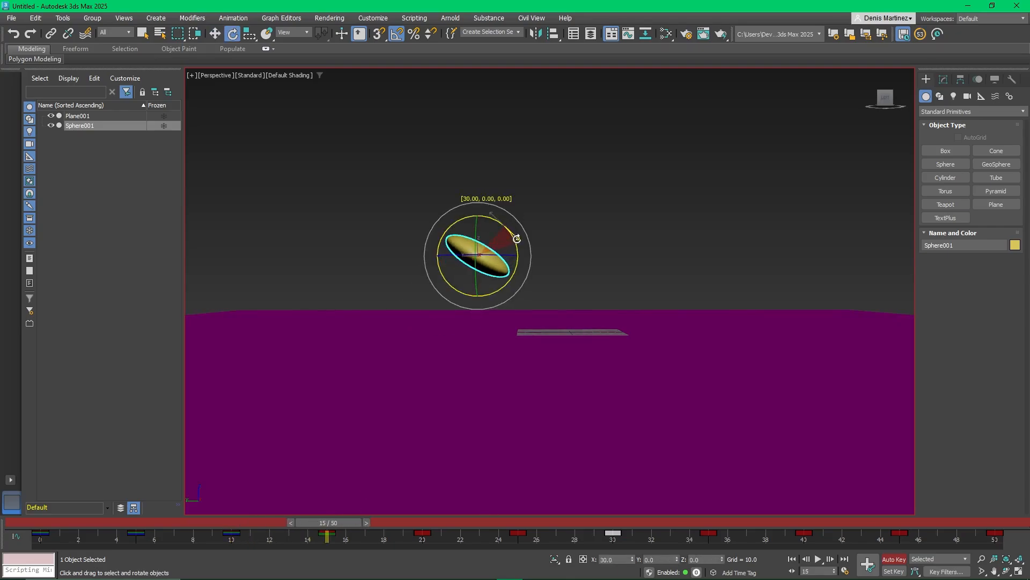
pyautogui.press('r')
pyautogui.moveTo(453, 297); pyautogui.dragTo(425, 352)
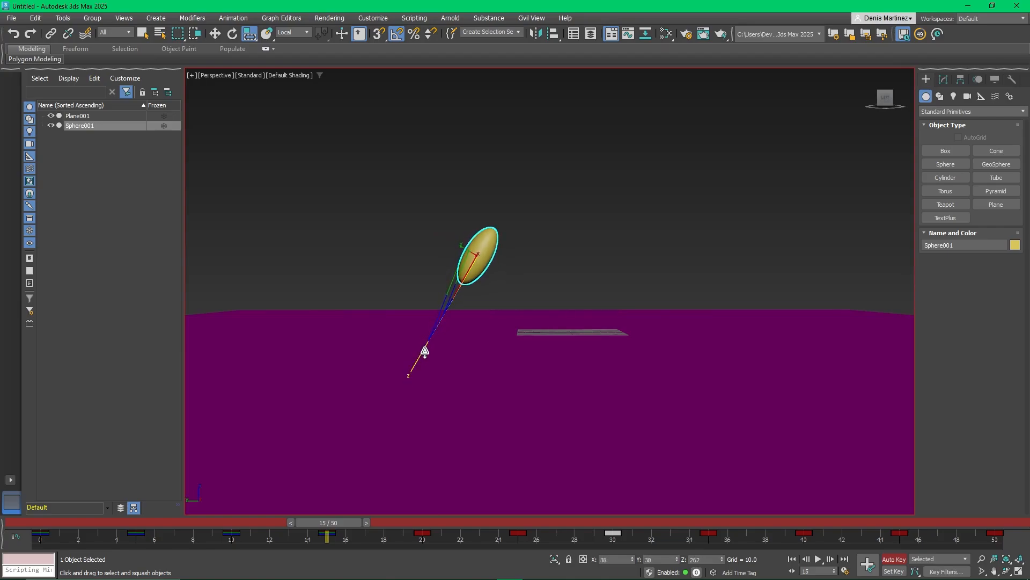
# - At frame 20, rotate the sphere upright and reduce its stretch along the local Z axis
pyautogui.moveTo(336, 524); pyautogui.dragTo(431, 523)
pyautogui.press('e')
pyautogui.moveTo(514, 238); pyautogui.dragTo(529, 245)
pyautogui.press('w')
pyautogui.press('e')
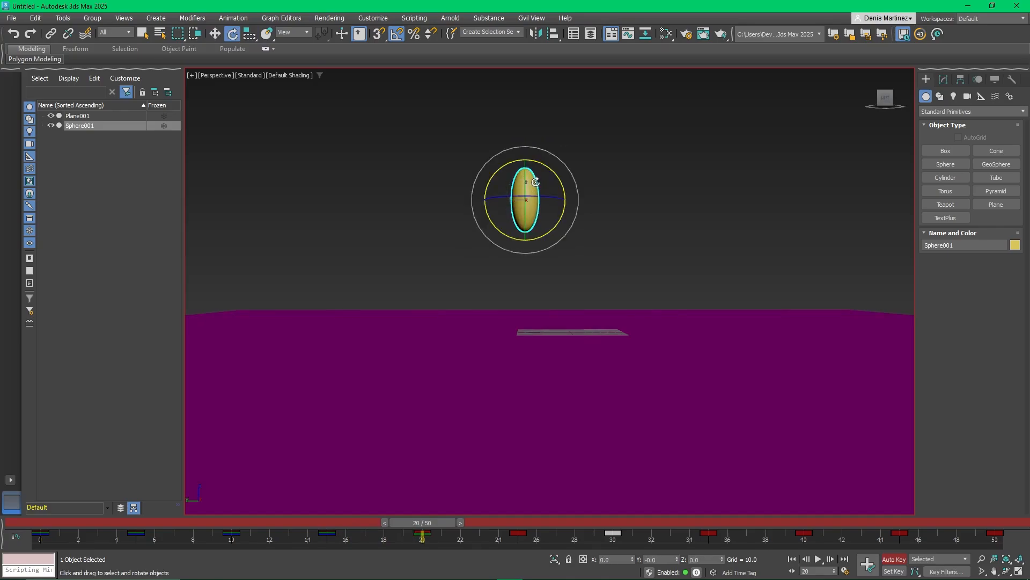
pyautogui.press('r')
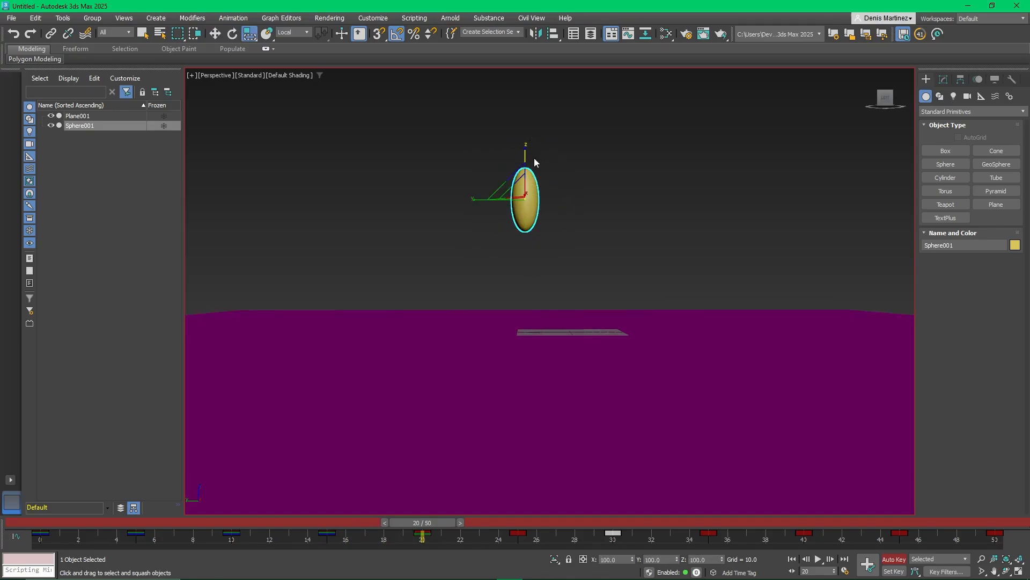
pyautogui.moveTo(525, 154); pyautogui.dragTo(525, 172)
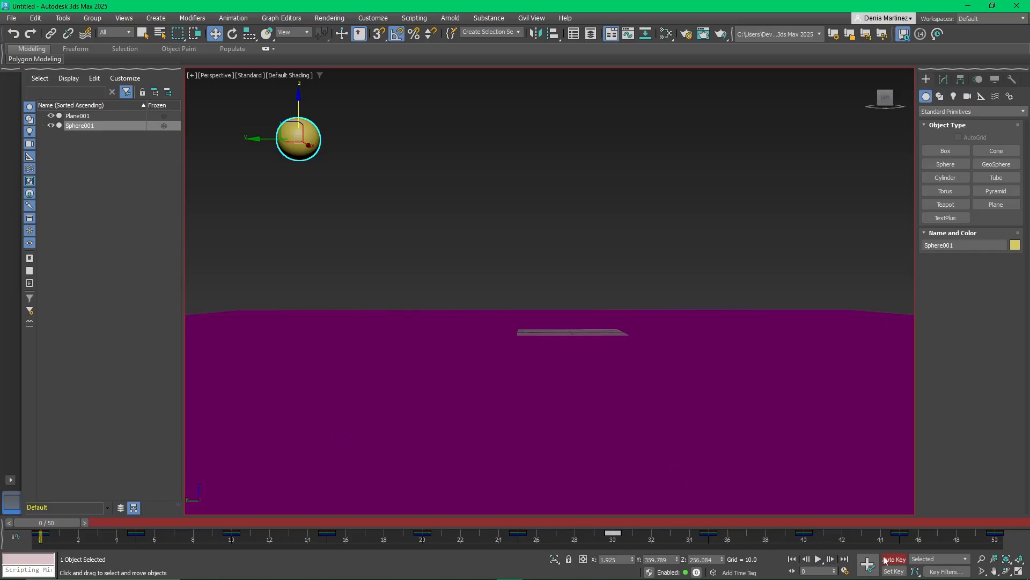
# - Play the animation, scrub the timeline to frame 50 and back to frame 0, and replay it to check the squash and stretch
pyautogui.click(818, 559)
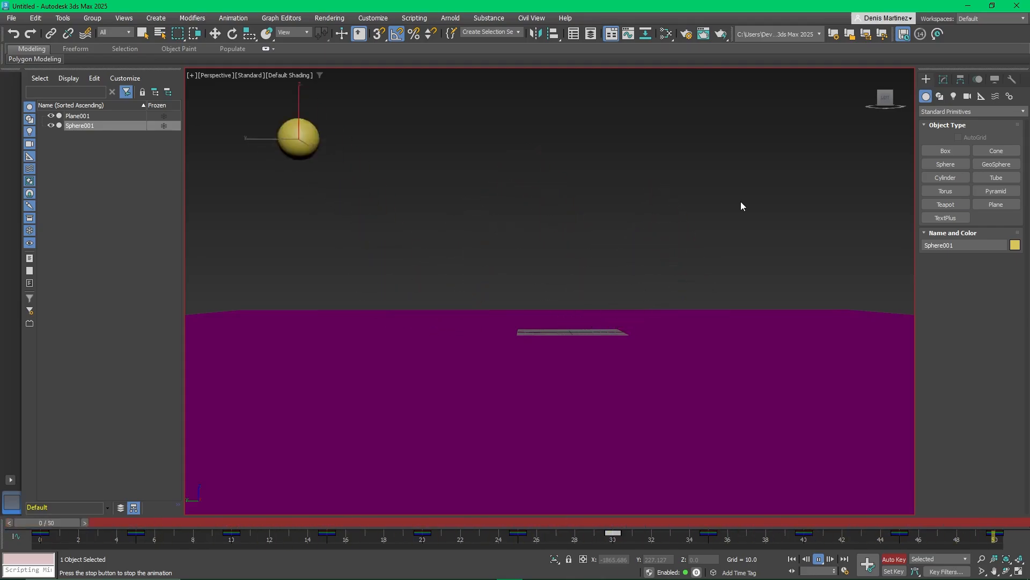
pyautogui.click(818, 559)
pyautogui.moveTo(321, 524); pyautogui.dragTo(1001, 503)
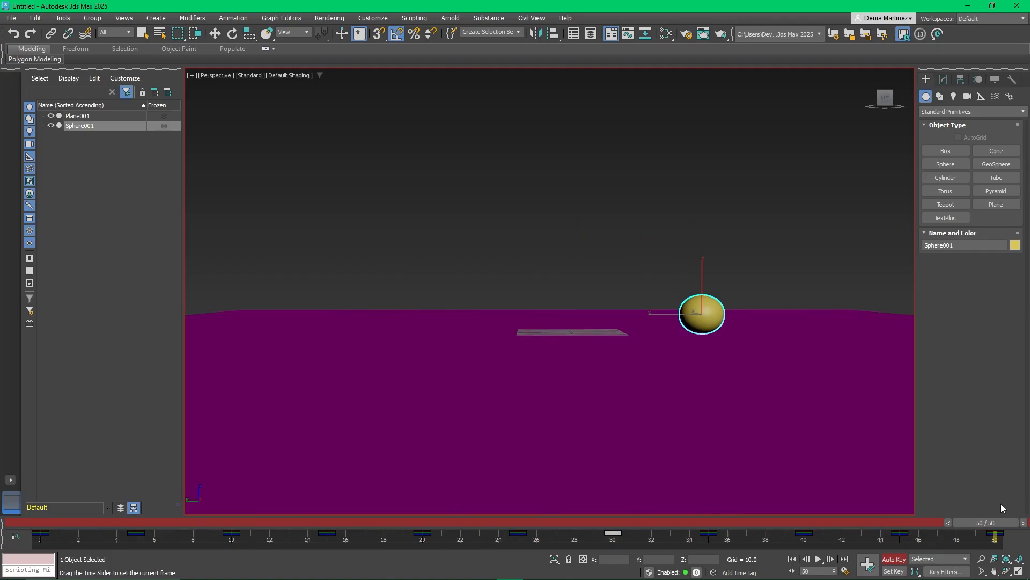
pyautogui.press('w')
pyautogui.moveTo(993, 520); pyautogui.dragTo(37, 528)
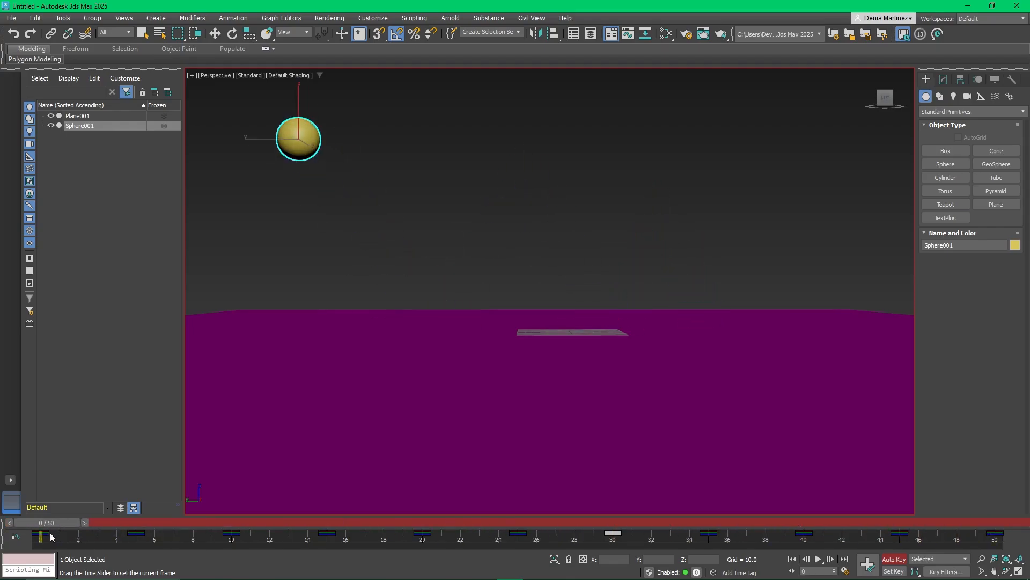
pyautogui.press('w')
pyautogui.click(818, 558)
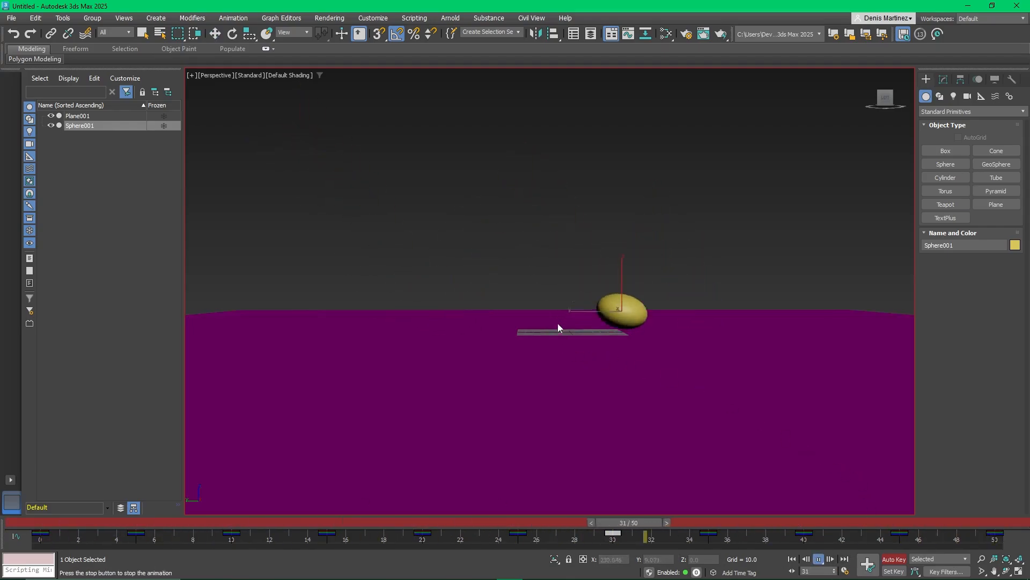